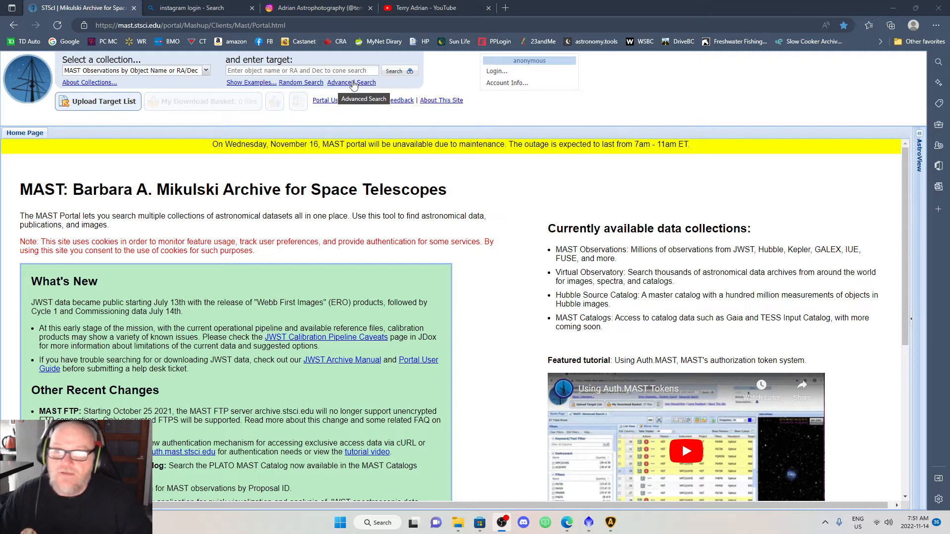
# Open the MAST advanced search and restrict the Mission filter to JWST, both in its value list and as entered text
pyautogui.click(353, 83)
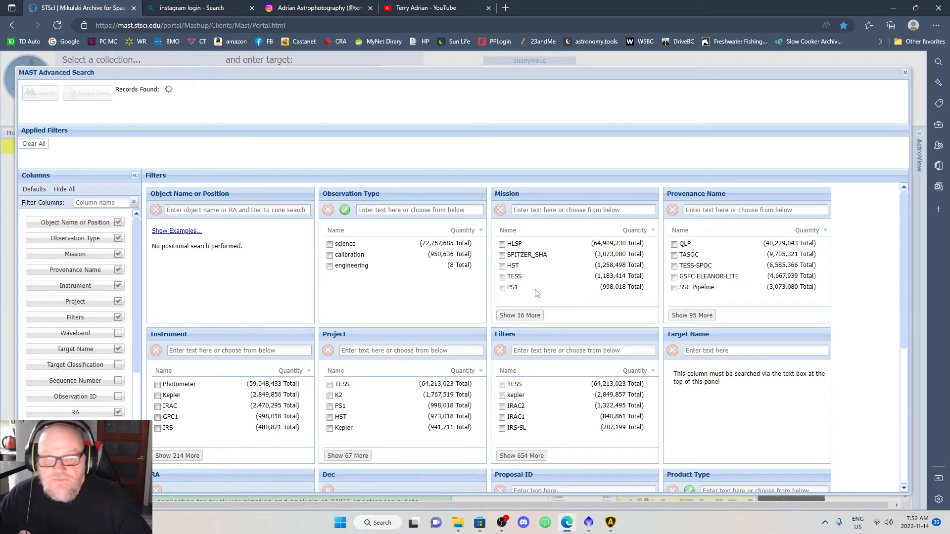
pyautogui.click(518, 315)
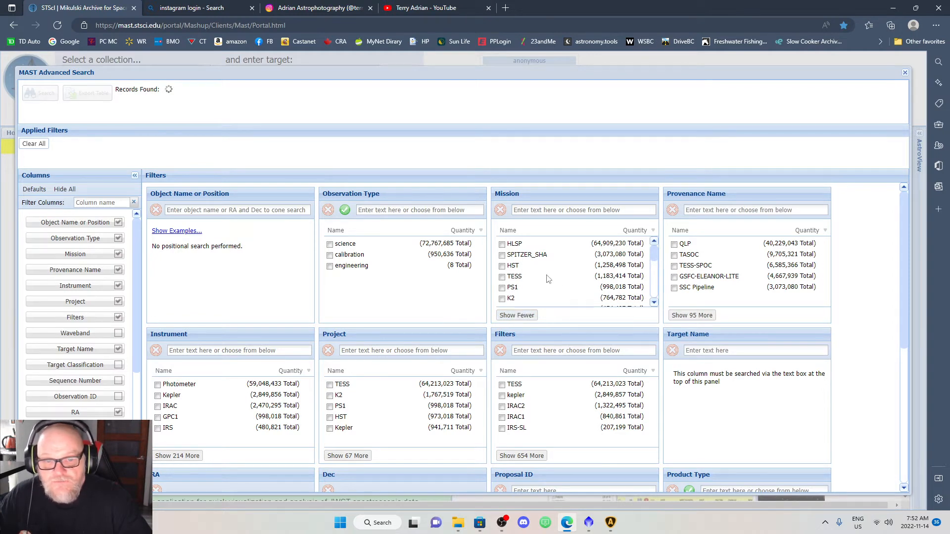
pyautogui.click(524, 315)
pyautogui.scroll(-1, 538, 294)
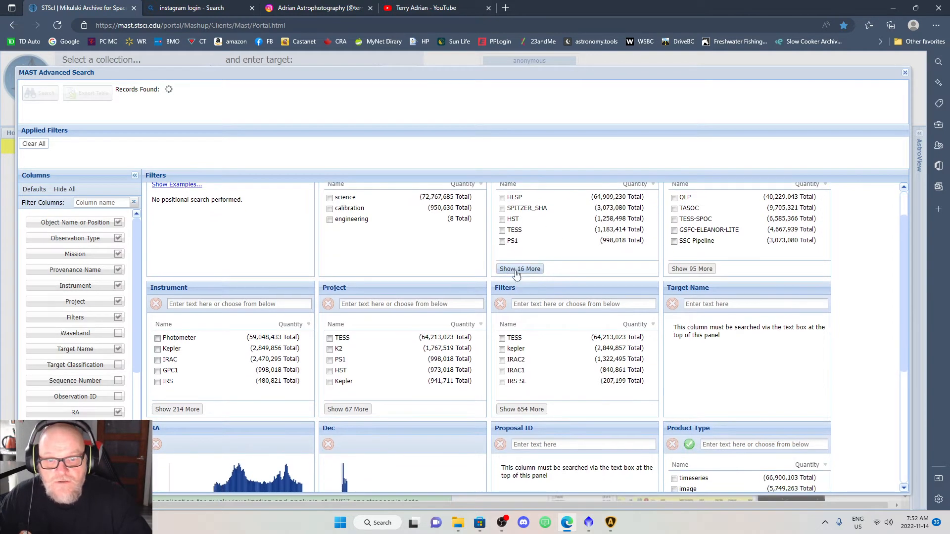
pyautogui.click(518, 269)
pyautogui.scroll(-3, 549, 244)
pyautogui.scroll(-10, 549, 245)
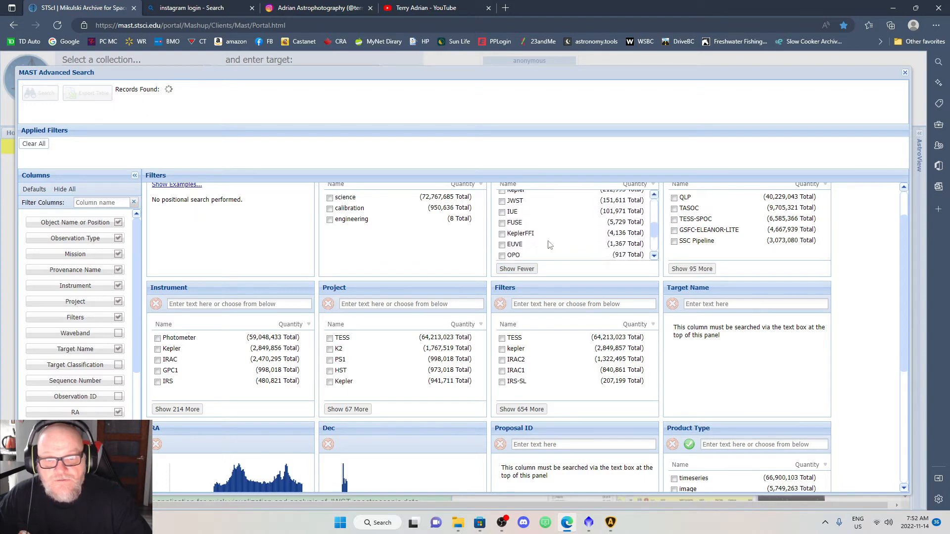
pyautogui.scroll(5, 568, 267)
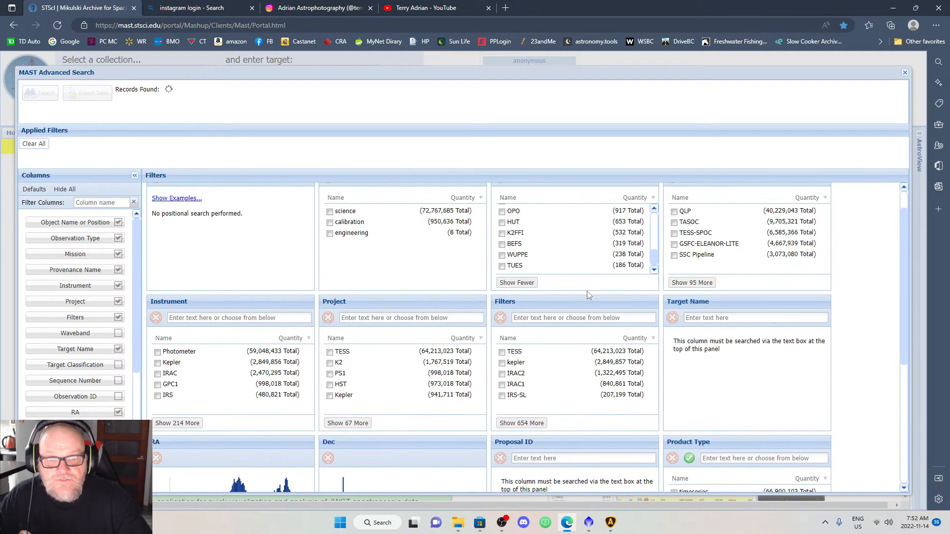
pyautogui.moveTo(656, 289); pyautogui.dragTo(660, 271)
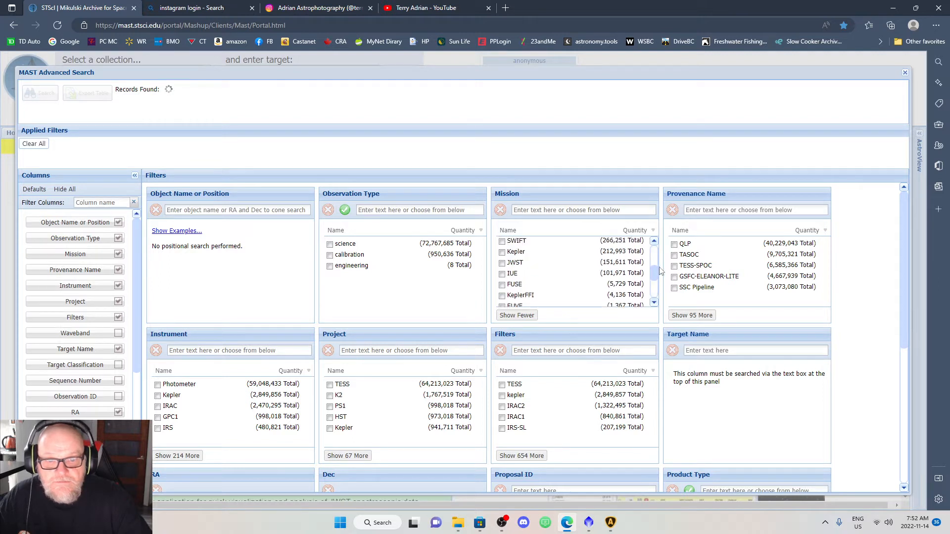
pyautogui.click(502, 263)
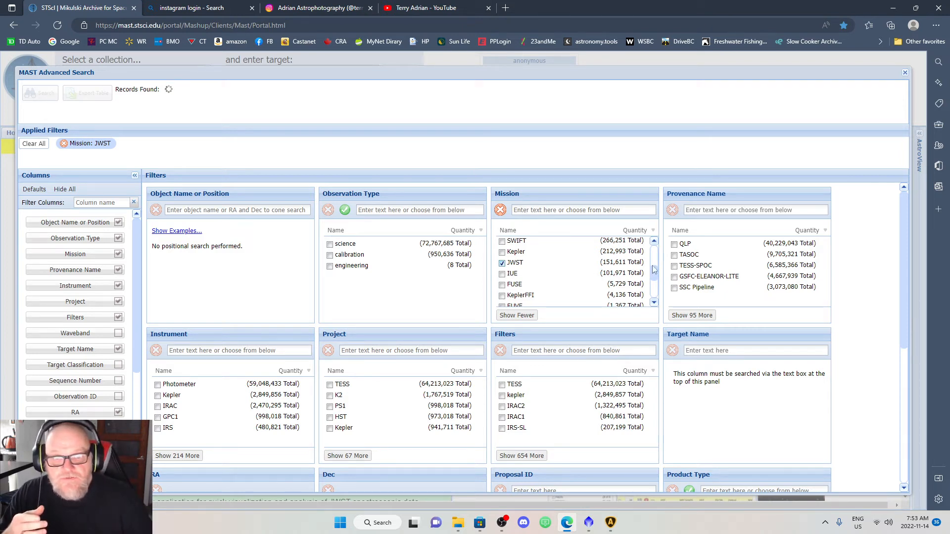
pyautogui.click(526, 213)
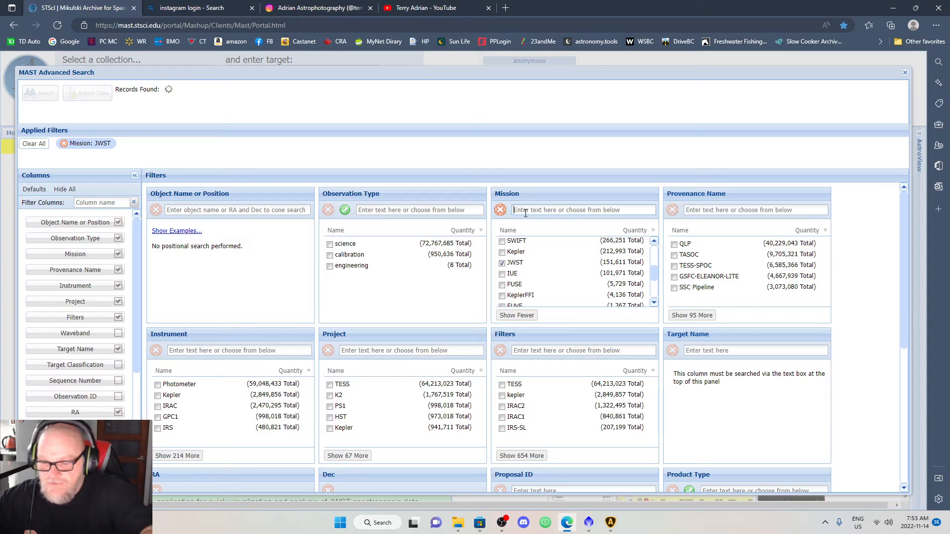
pyautogui.write('JWST')
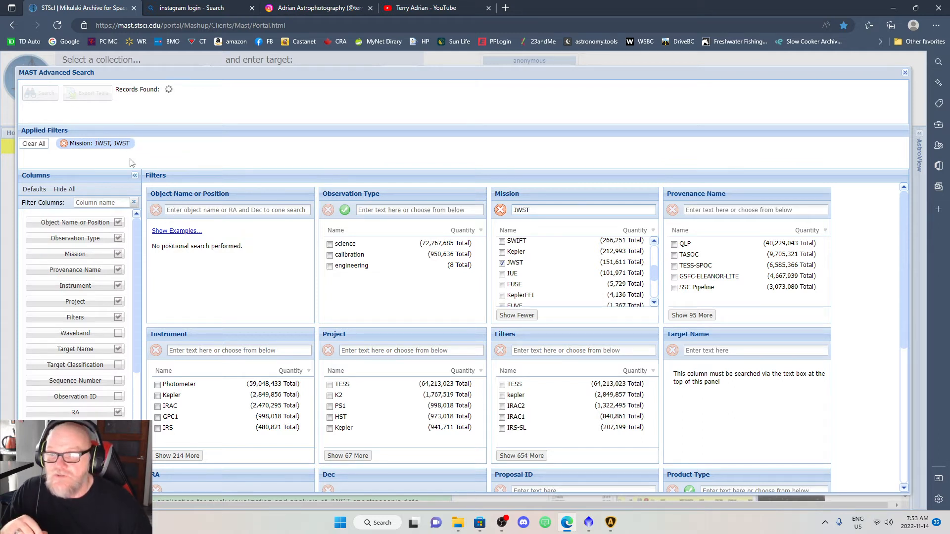
# Search Google for "eagle nebula" in a new browser tab
pyautogui.click(179, 209)
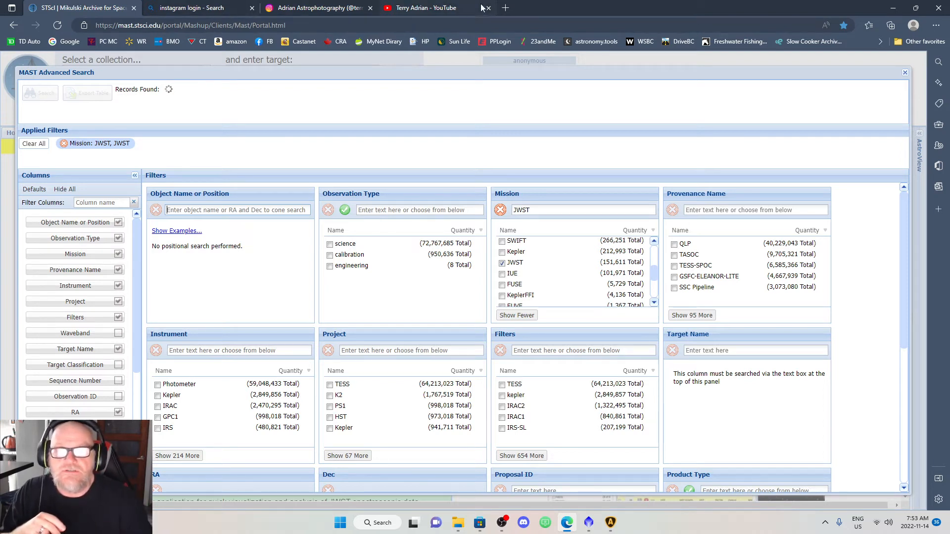
pyautogui.click(505, 7)
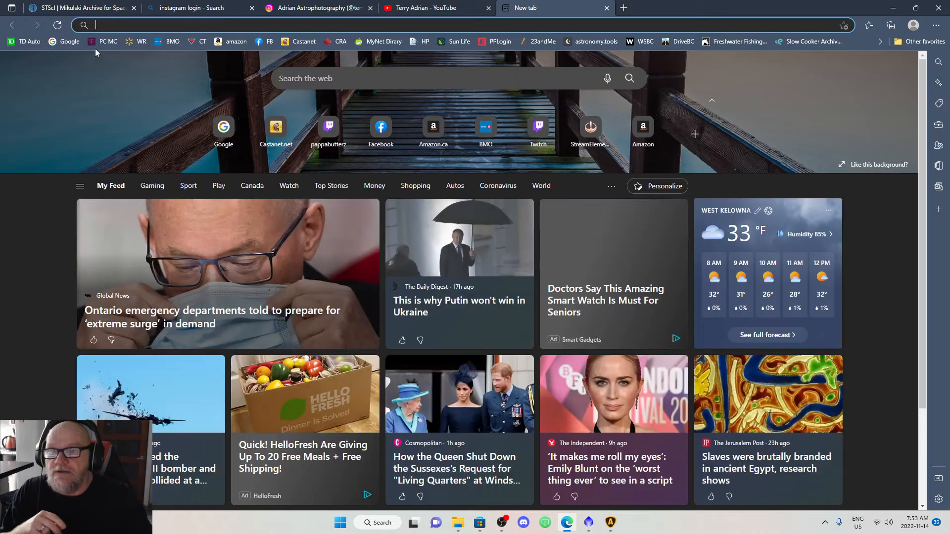
pyautogui.click(65, 41)
pyautogui.click(358, 249)
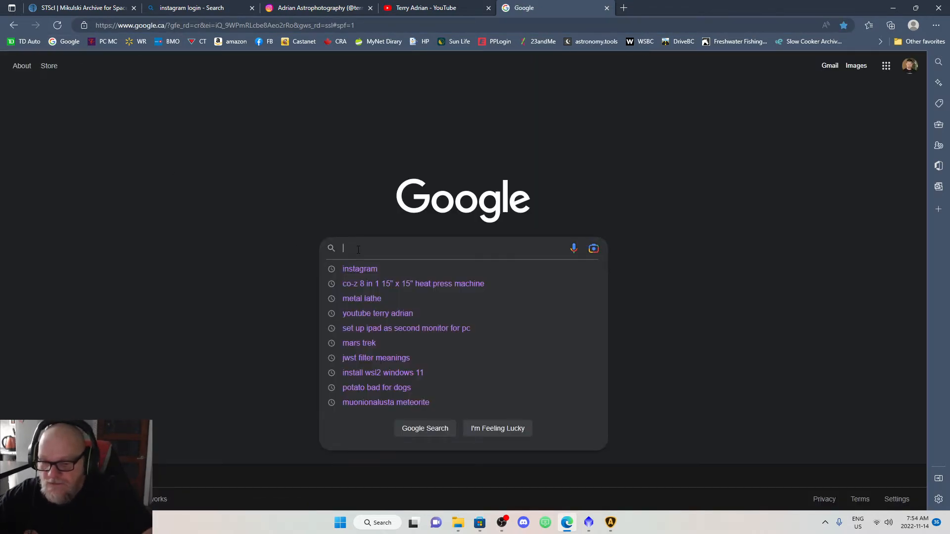
pyautogui.write('eagle')
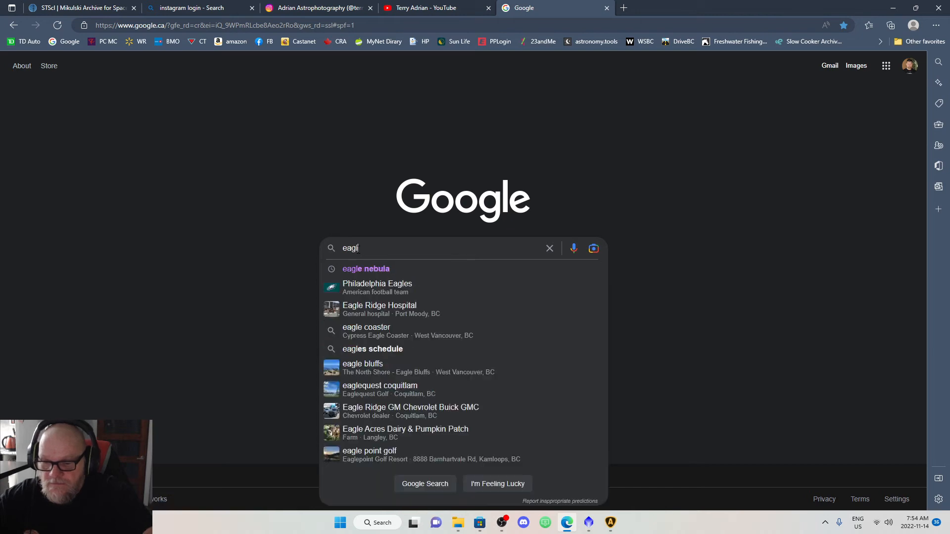
pyautogui.write(' nen')
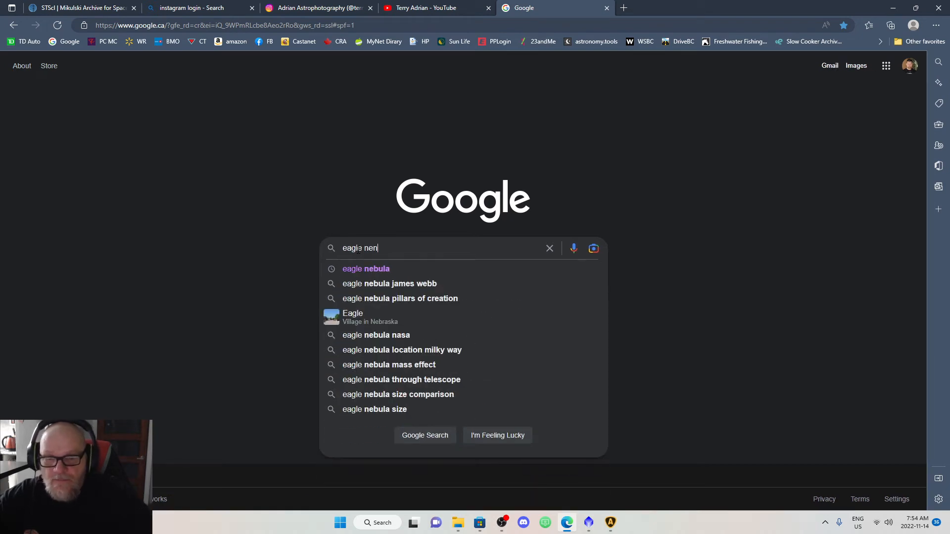
pyautogui.click(355, 273)
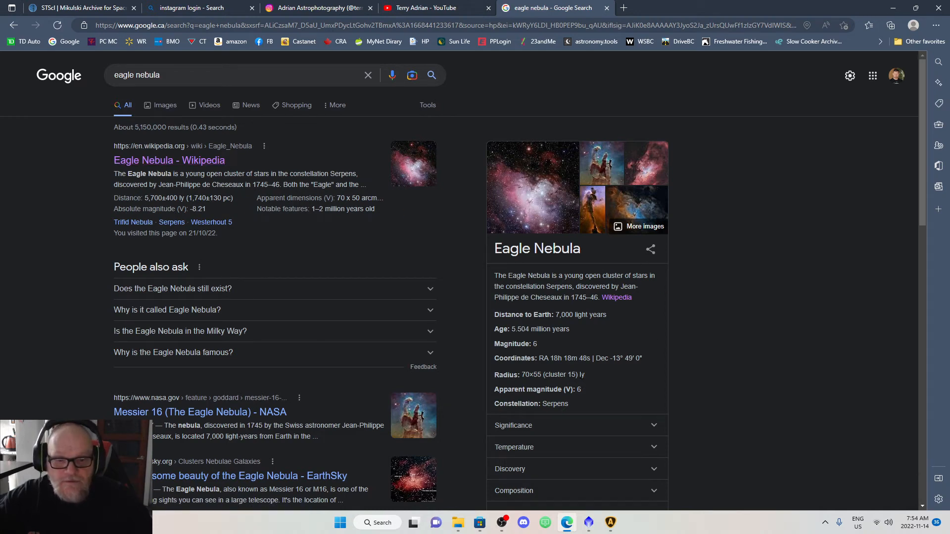
# View NASA's Messier 16 (The Eagle Nebula) page from the search results and return to the results
pyautogui.scroll(-1, 188, 405)
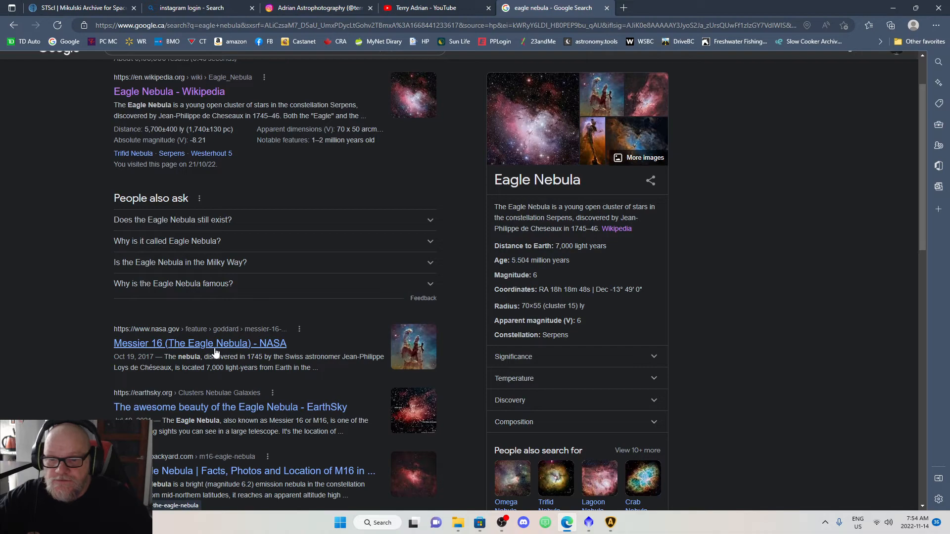
pyautogui.click(215, 352)
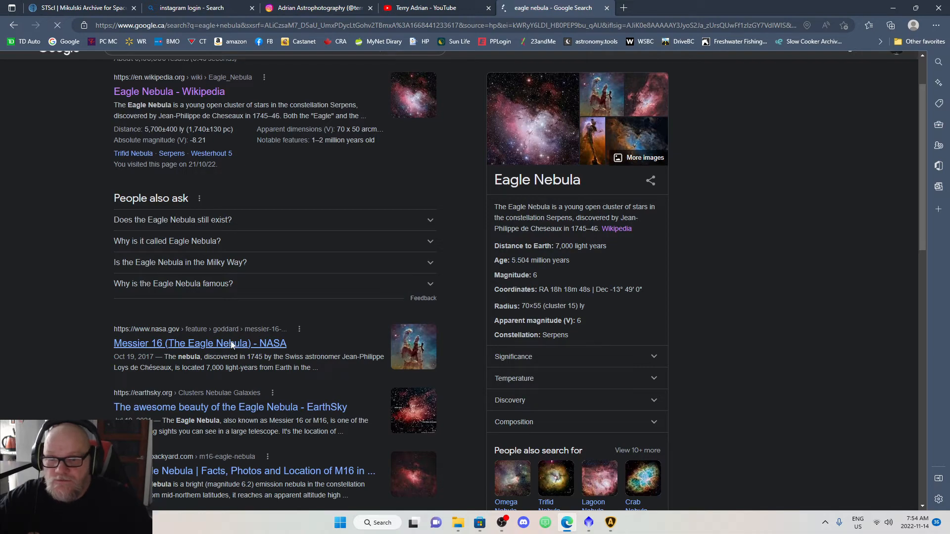
pyautogui.scroll(-8, 395, 282)
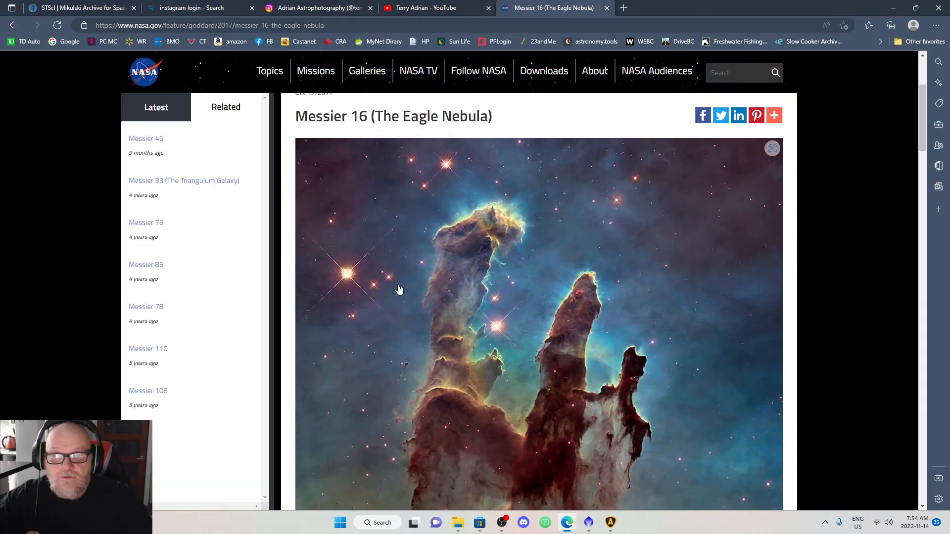
pyautogui.scroll(5, 146, 173)
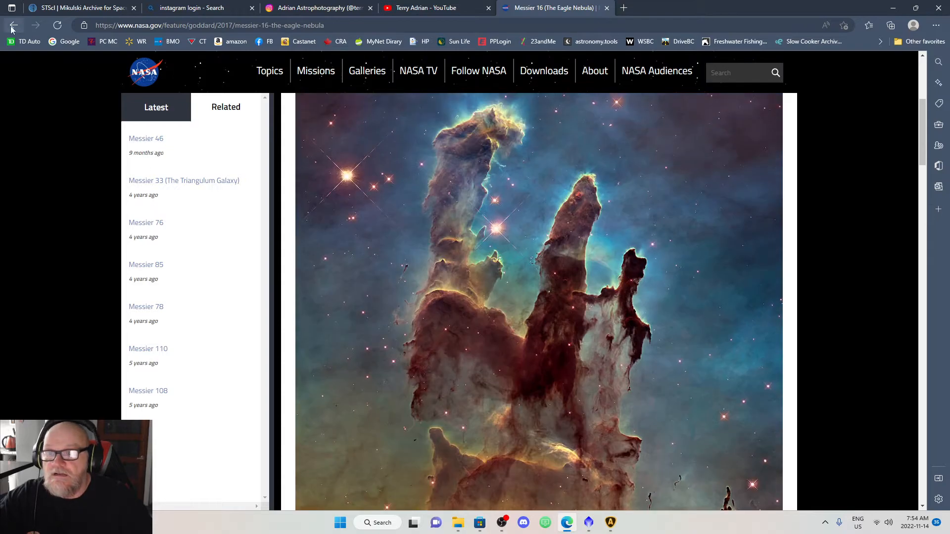
pyautogui.click(14, 25)
# Open the Wikipedia article on the Eagle Nebula and highlight its NGC catalogue designation in the introduction
pyautogui.scroll(1, 216, 211)
pyautogui.click(168, 160)
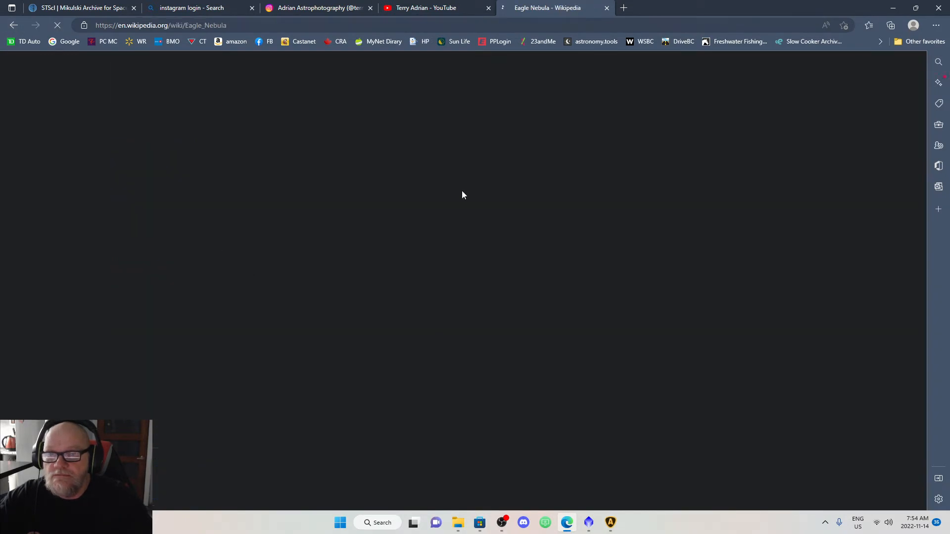
pyautogui.scroll(-3, 226, 362)
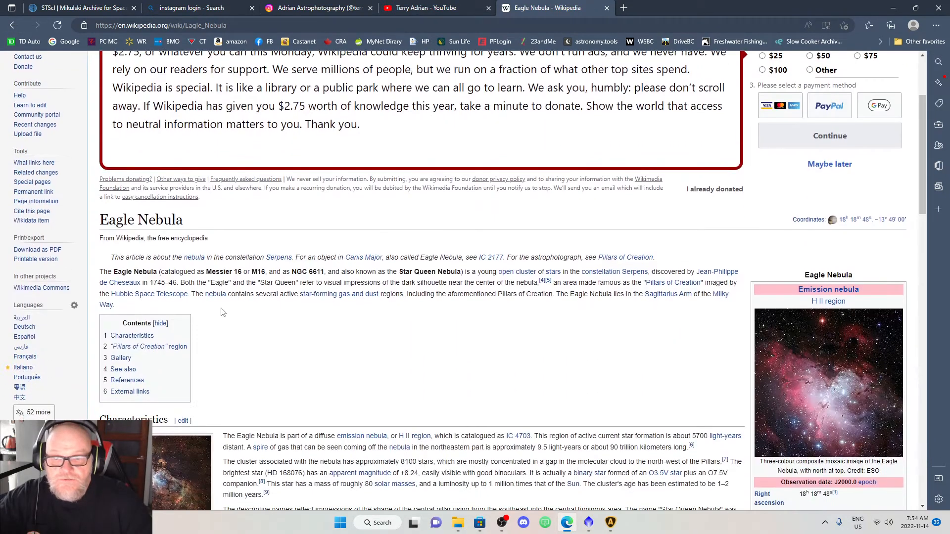
pyautogui.moveTo(292, 272); pyautogui.dragTo(322, 275)
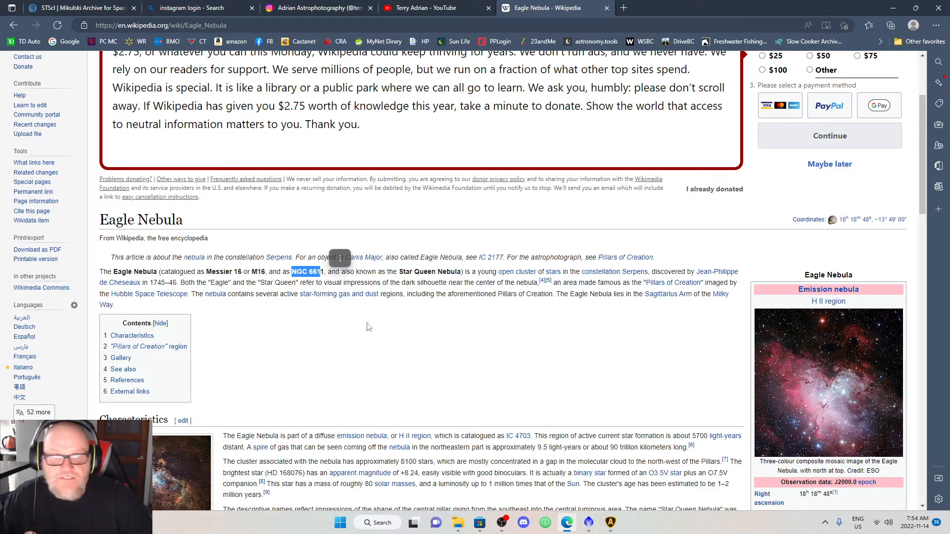
pyautogui.scroll(-1, 426, 348)
pyautogui.scroll(-3, 430, 349)
pyautogui.scroll(5, 429, 349)
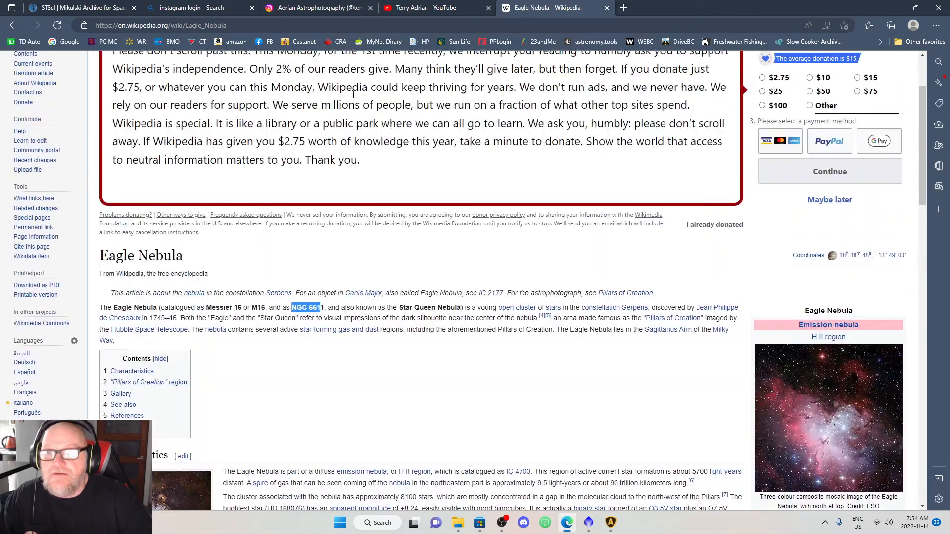
# Back in the MAST advanced search, enter NGC6611 as the object name and run the search
pyautogui.click(72, 9)
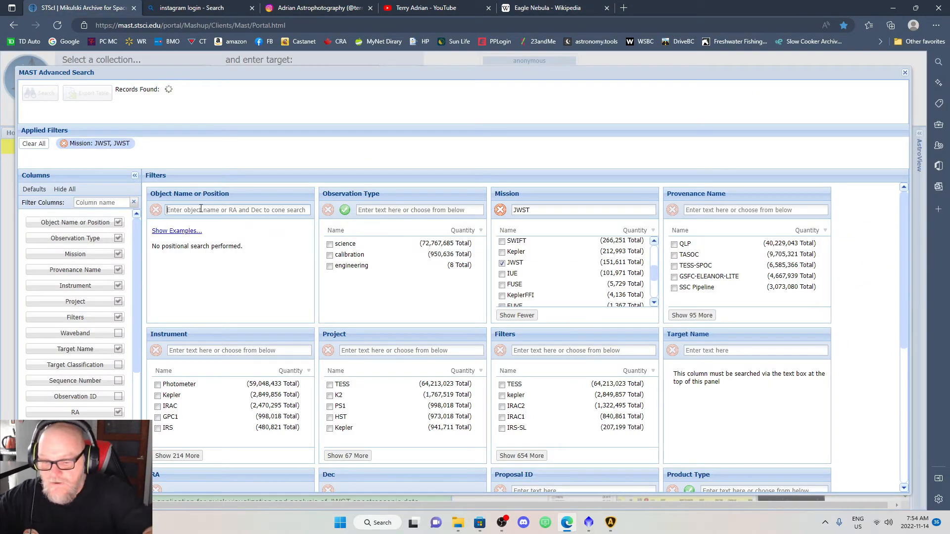
pyautogui.write('NGC6611')
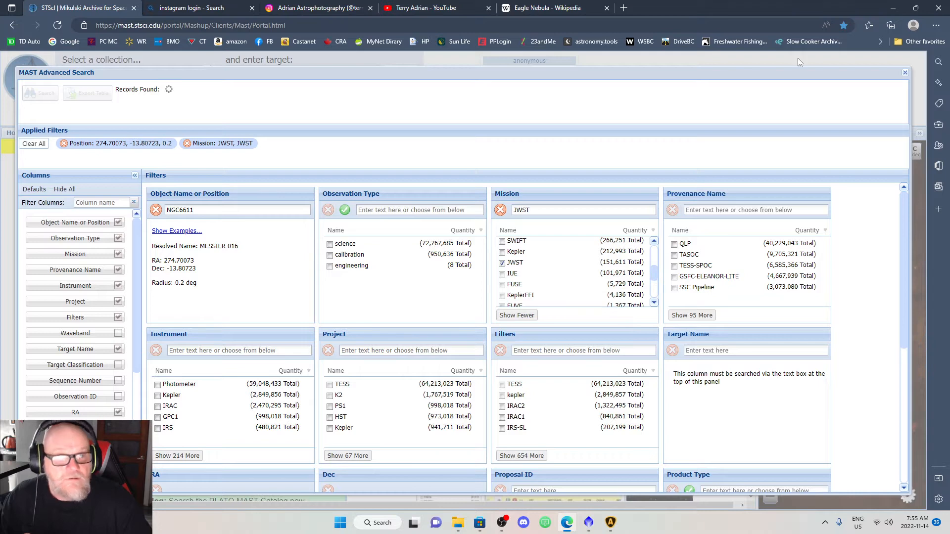
pyautogui.moveTo(889, 72); pyautogui.dragTo(843, 59)
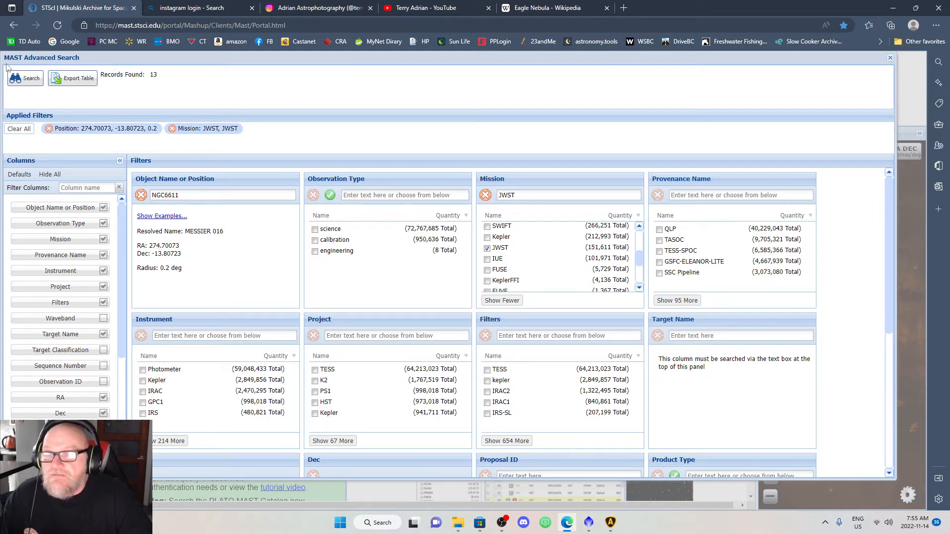
pyautogui.click(22, 84)
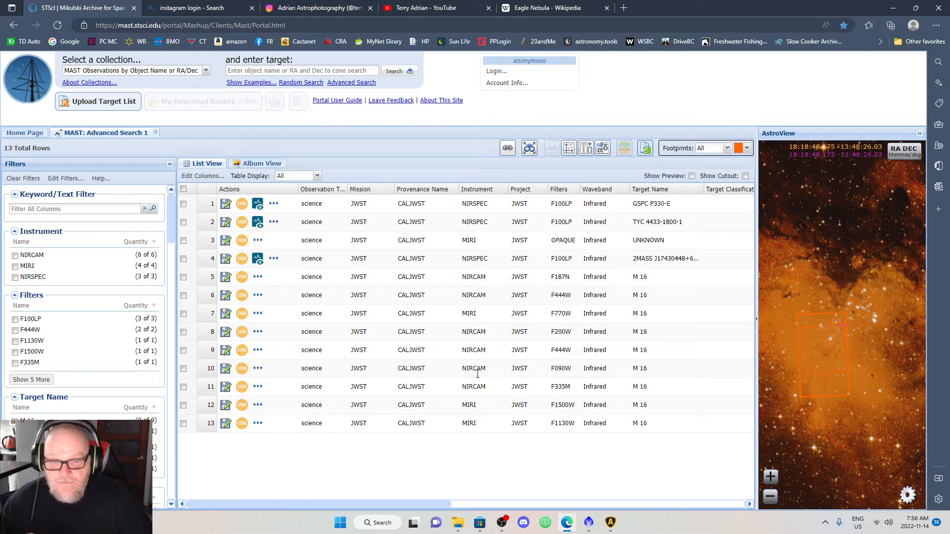
# Filter the search results to the NIRCAM instrument and widen the Observation Type column
pyautogui.click(14, 256)
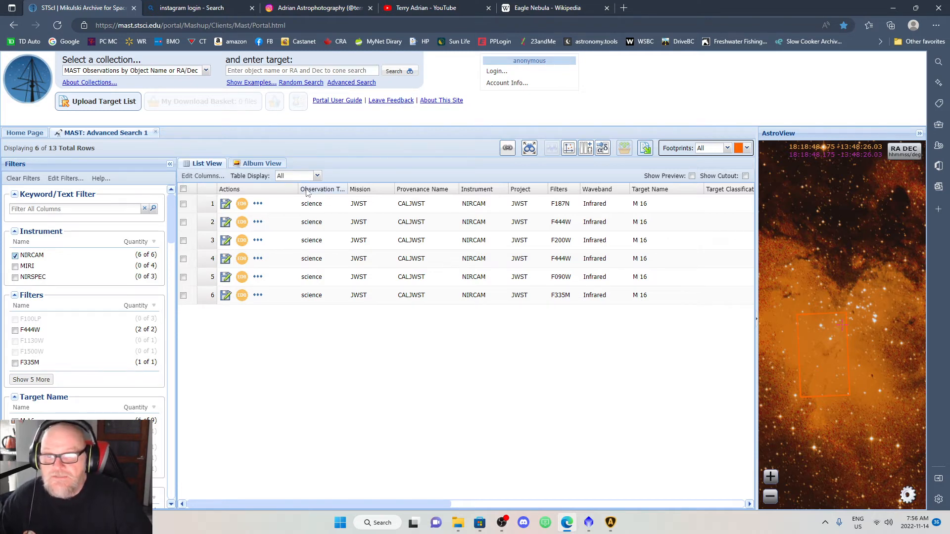
pyautogui.moveTo(299, 189); pyautogui.dragTo(401, 188)
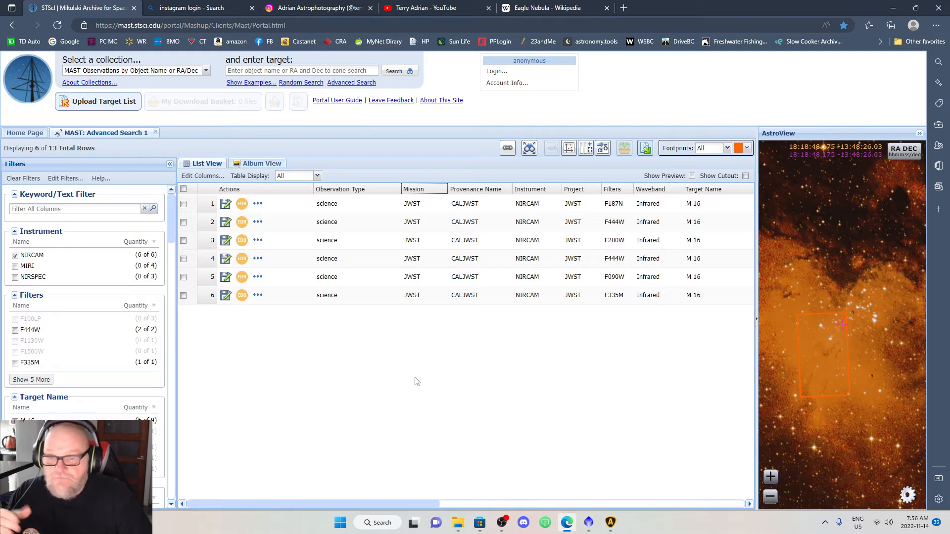
# Switch to File Explorer and open jw02739-o001_t001_nircam_f444w-f470n_i2d.fits from the MAST_2022-11-13T1109 (1) download folder in PixInsight
pyautogui.click(459, 526)
pyautogui.moveTo(350, 90); pyautogui.dragTo(319, 85)
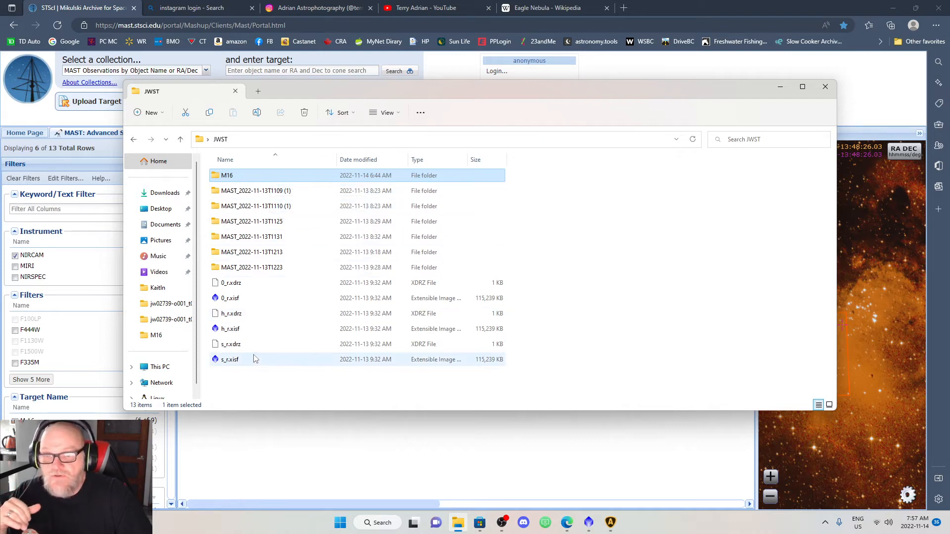
pyautogui.doubleClick(244, 191)
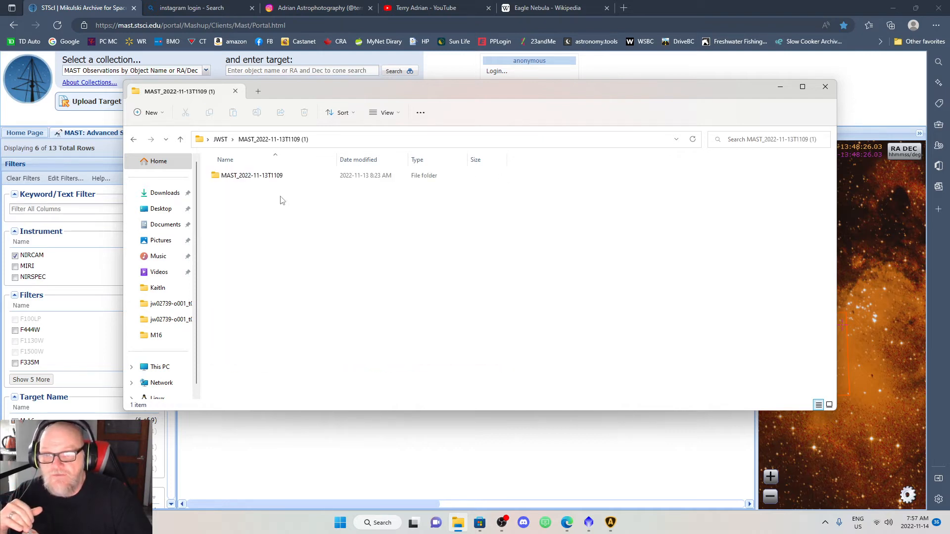
pyautogui.doubleClick(233, 180)
pyautogui.doubleClick(238, 176)
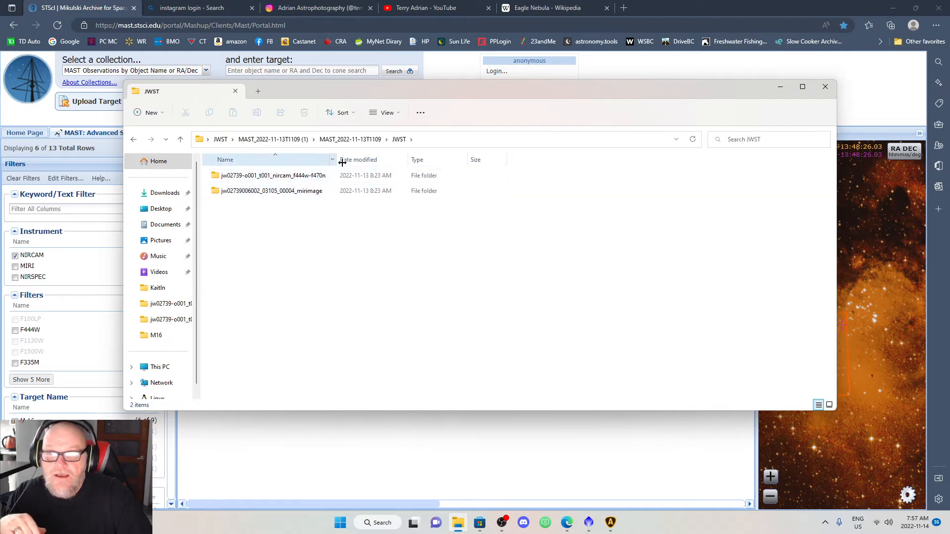
pyautogui.moveTo(338, 159); pyautogui.dragTo(370, 159)
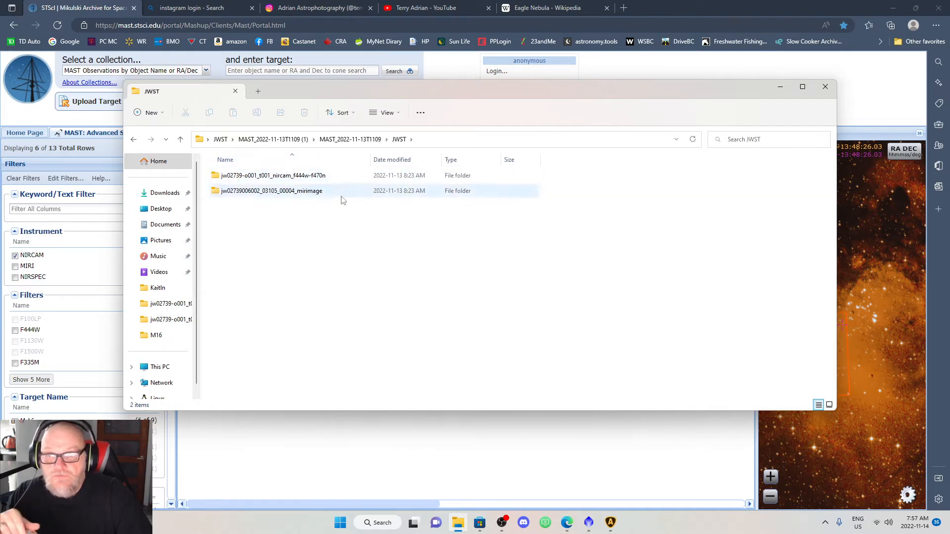
pyautogui.doubleClick(304, 177)
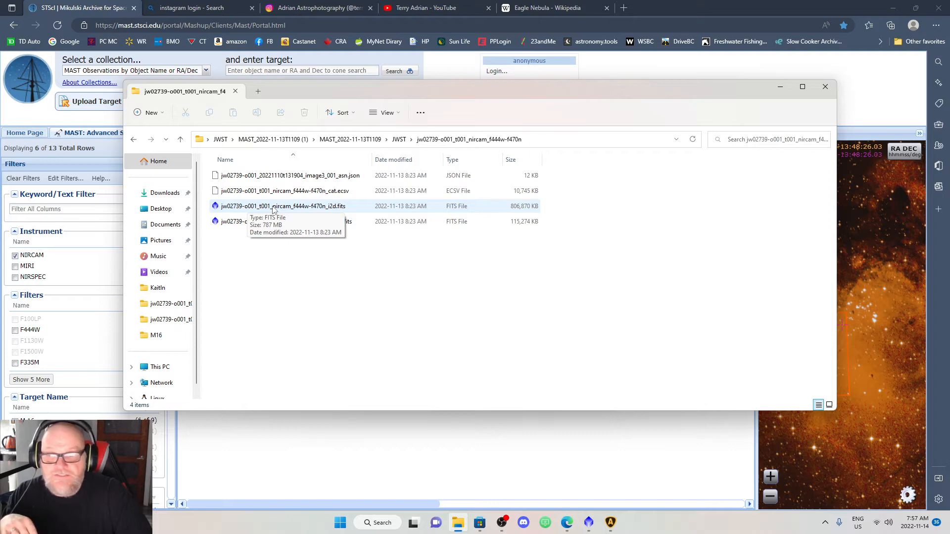
pyautogui.doubleClick(334, 207)
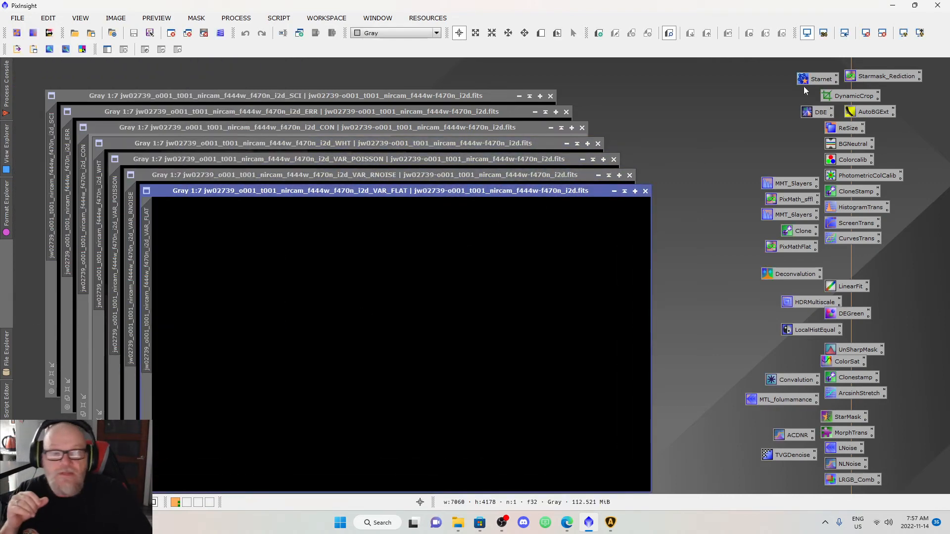
# Close the VAR_FLAT, VAR_RNOISE, VAR_POISSON, WHT and CON images, then auto-stretch the ERR image for a look and close it
pyautogui.click(646, 191)
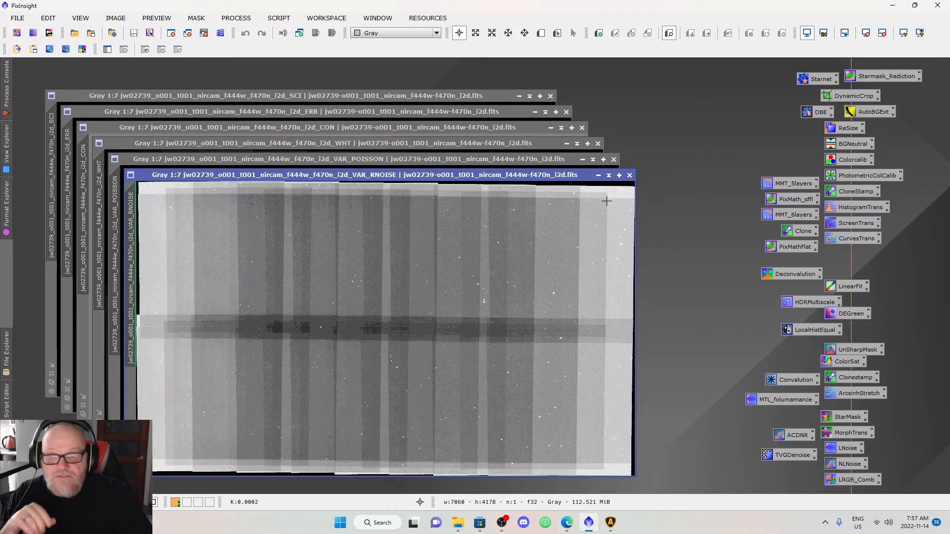
pyautogui.click(630, 175)
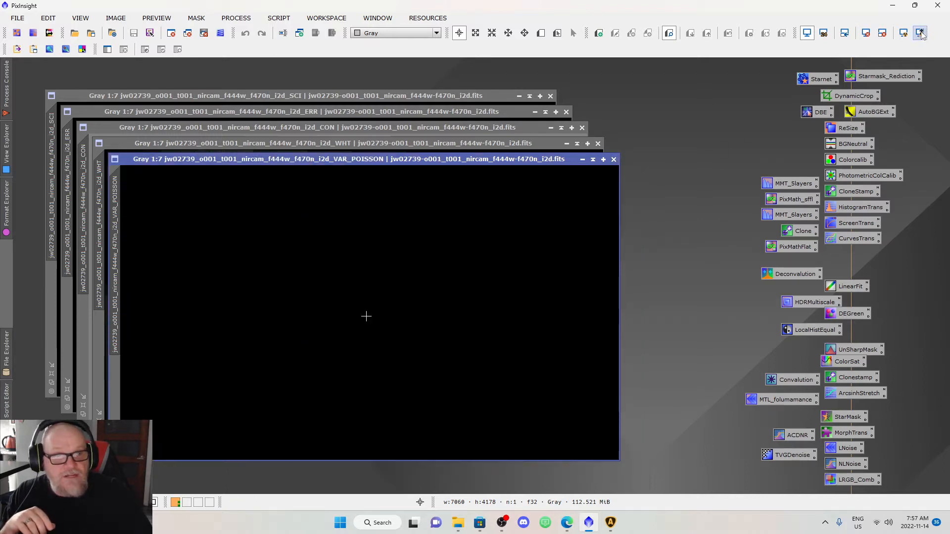
pyautogui.click(614, 159)
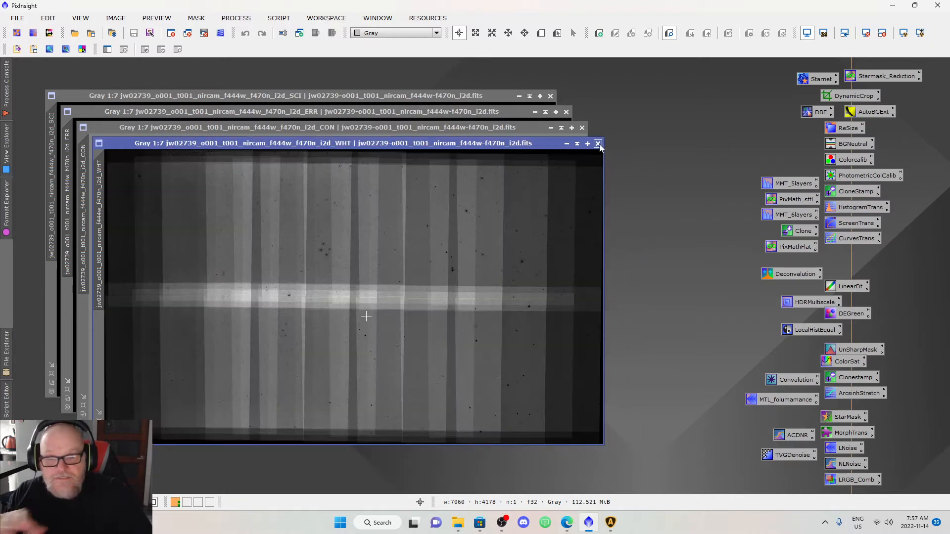
pyautogui.click(597, 144)
pyautogui.click(582, 128)
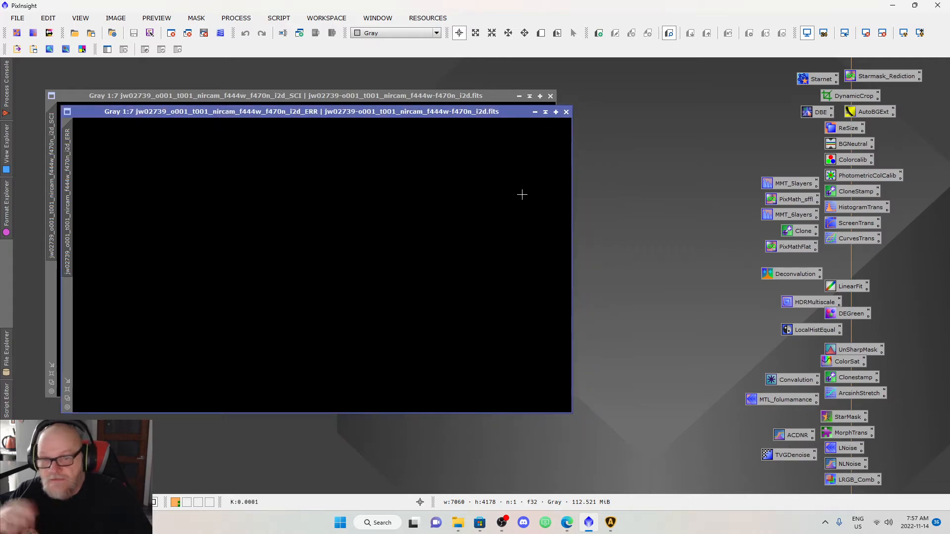
pyautogui.click(920, 33)
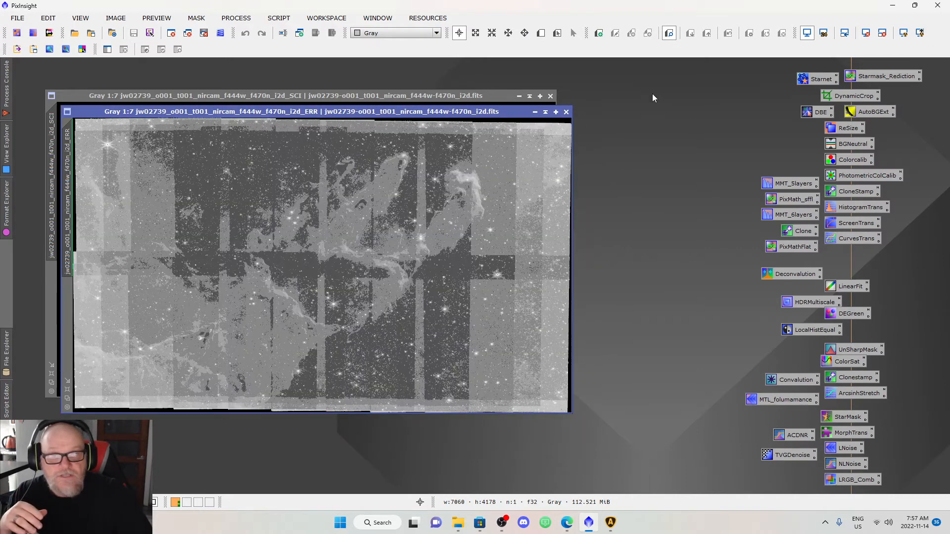
pyautogui.click(566, 112)
# Apply a screen auto-stretch to the SCI image and enlarge its window
pyautogui.moveTo(463, 98); pyautogui.dragTo(438, 93)
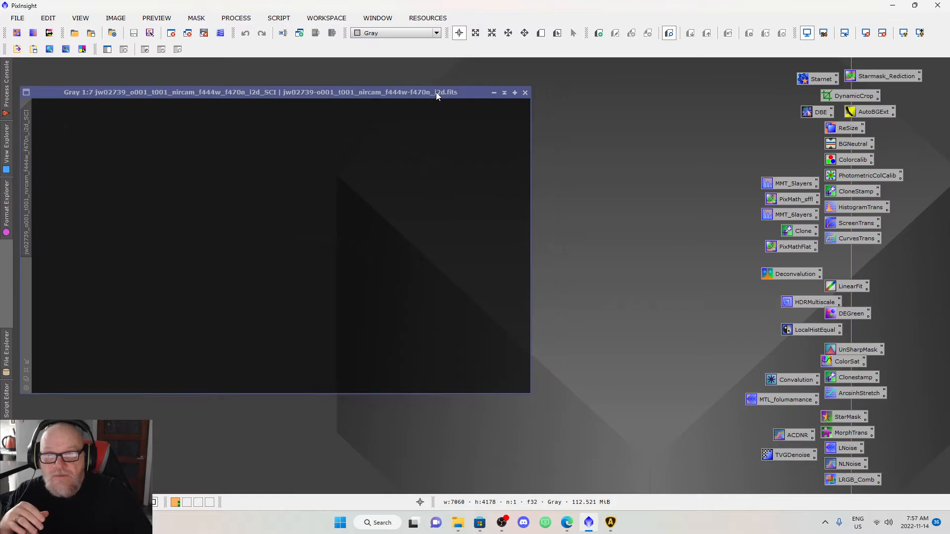
pyautogui.click(921, 33)
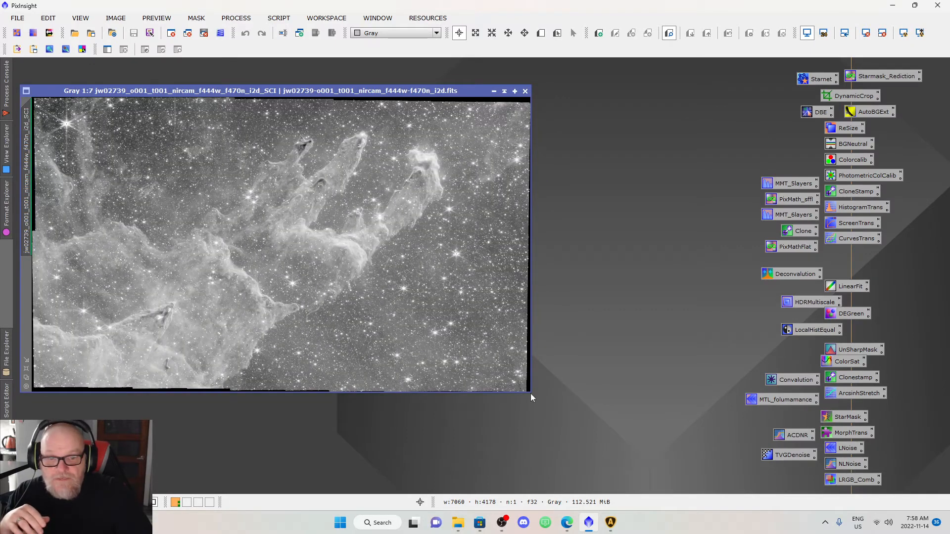
pyautogui.moveTo(531, 393); pyautogui.dragTo(682, 440)
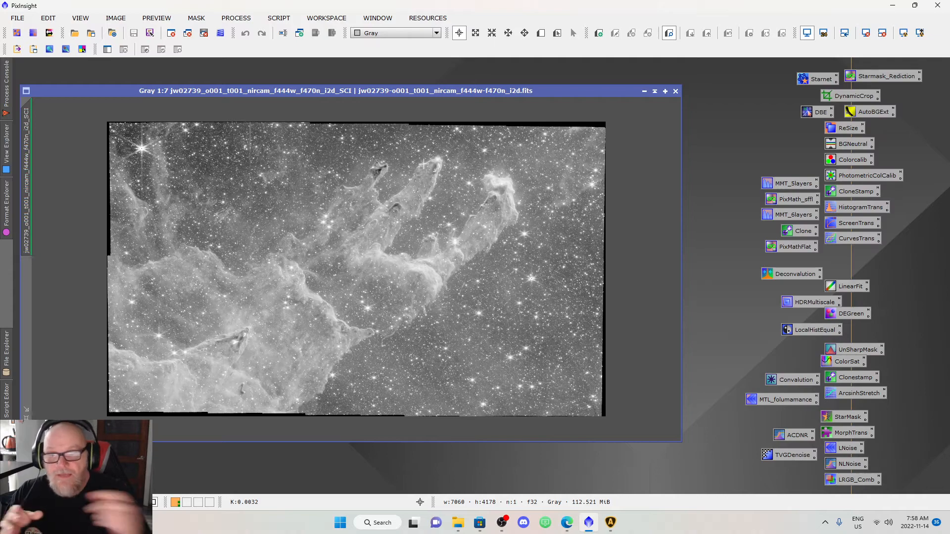
# Examine the bright star cores in the SCI image at 1:1 scale, then close the image
pyautogui.scroll(6, 467, 279)
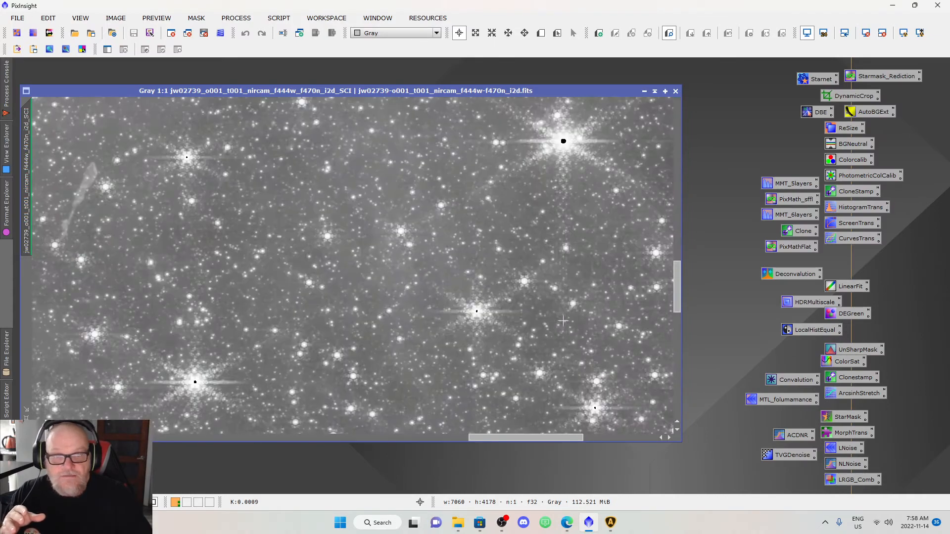
pyautogui.scroll(-1, 479, 326)
pyautogui.moveTo(509, 437); pyautogui.dragTo(327, 437)
pyautogui.scroll(1, 219, 330)
pyautogui.scroll(-6, 278, 311)
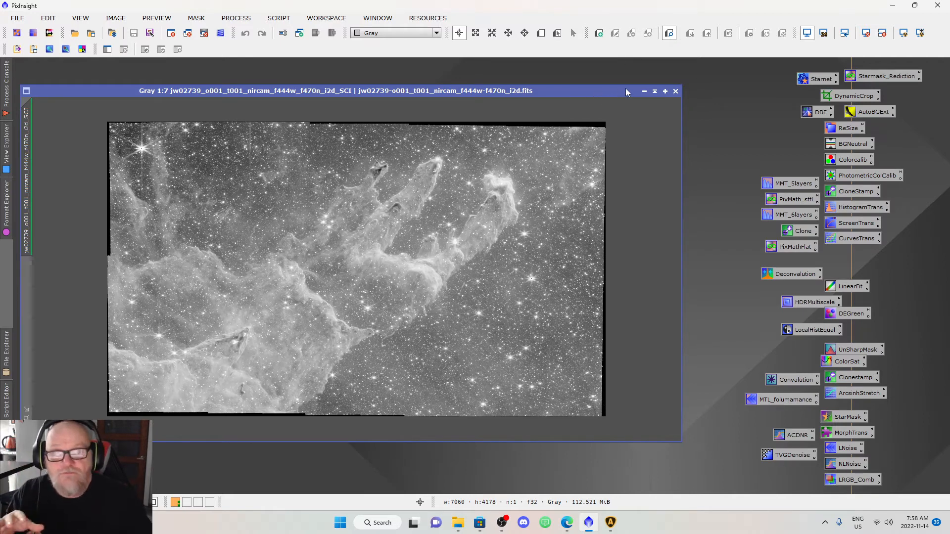
pyautogui.moveTo(636, 90); pyautogui.dragTo(648, 89)
pyautogui.click(687, 90)
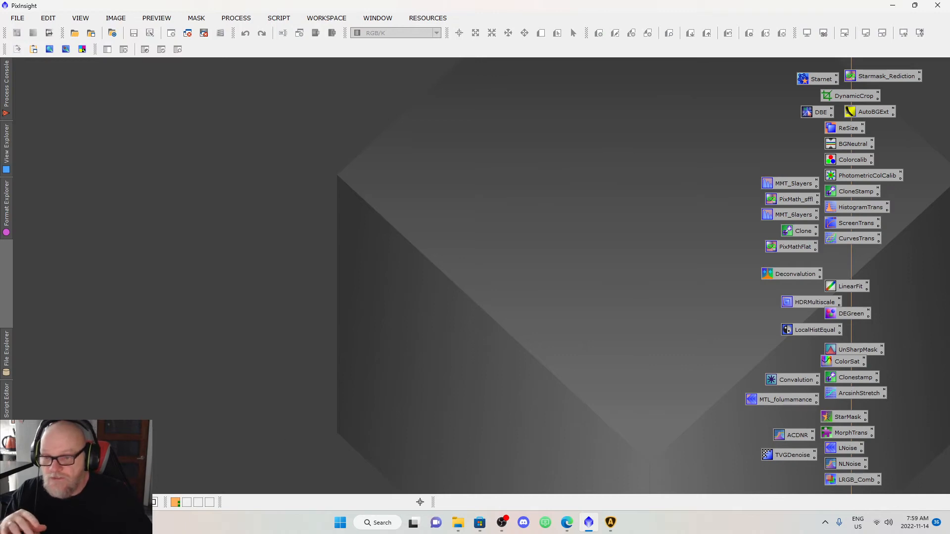
# Restore the minimized FinalView_adjust_adjust colour image and enlarge its window
pyautogui.doubleClick(100, 459)
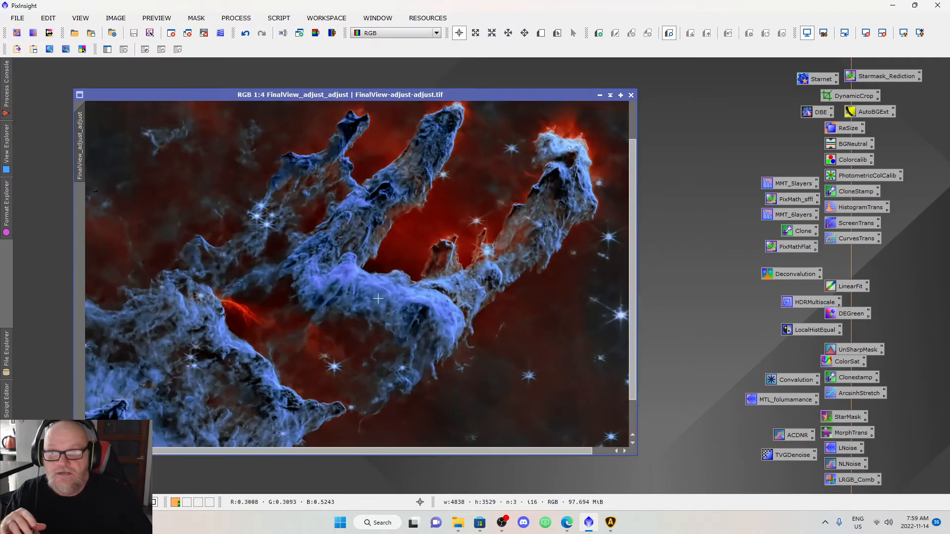
pyautogui.scroll(1, 381, 299)
pyautogui.scroll(-1, 380, 298)
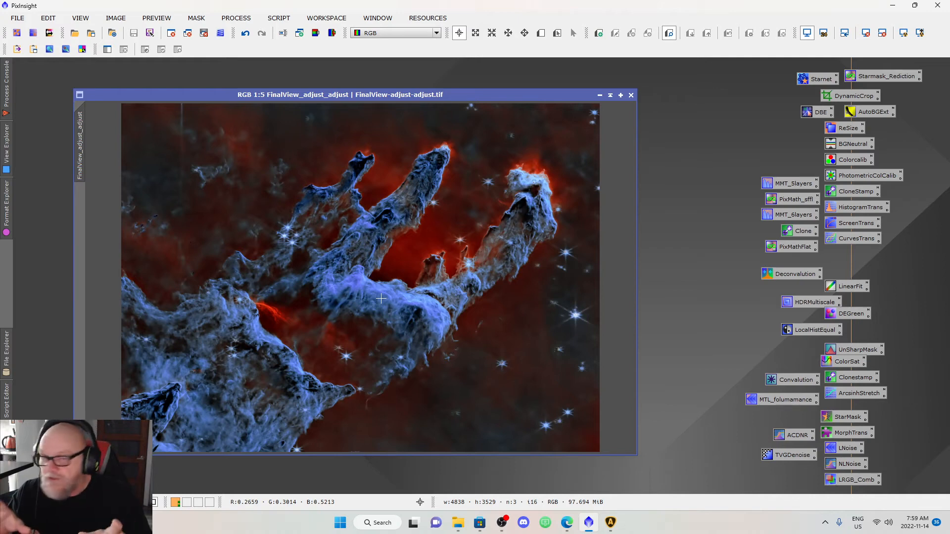
pyautogui.scroll(2, 373, 202)
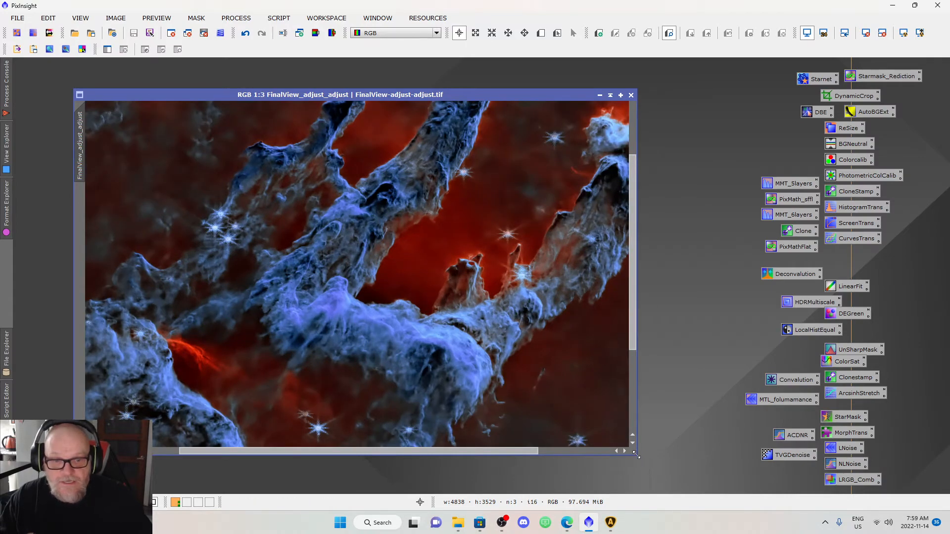
pyautogui.moveTo(636, 455); pyautogui.dragTo(792, 493)
# Examine the pillars and their dust structures in FinalView_adjust_adjust, from close-up detail to the whole frame
pyautogui.scroll(-2, 510, 192)
pyautogui.scroll(5, 507, 188)
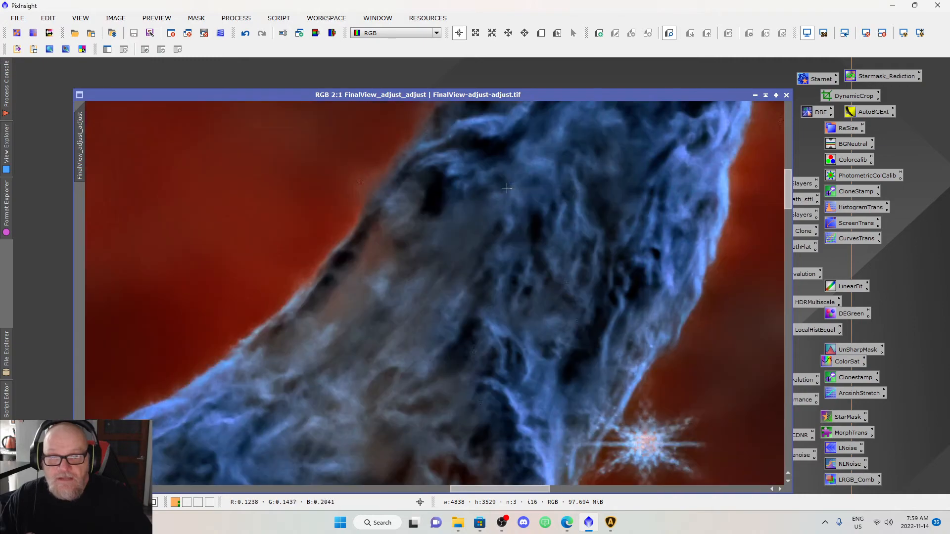
pyautogui.scroll(-2, 550, 269)
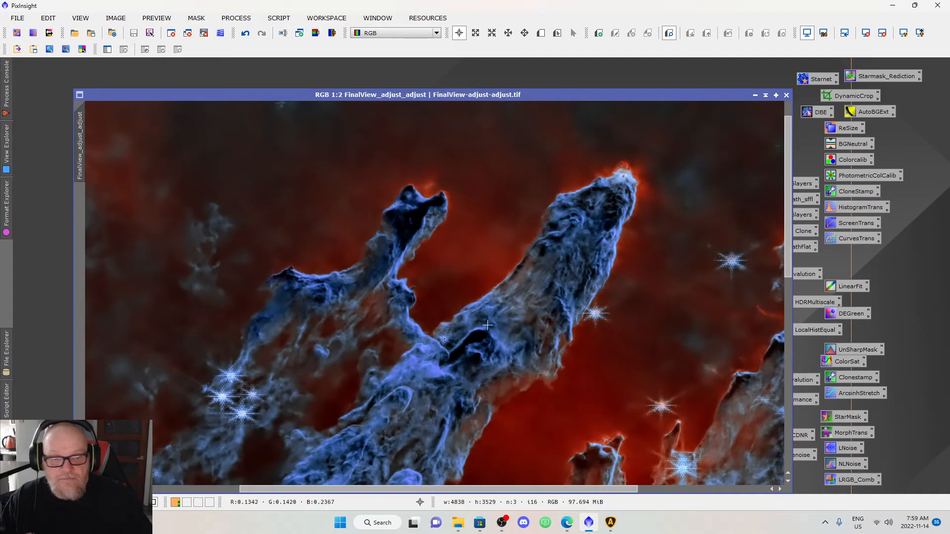
pyautogui.moveTo(786, 257); pyautogui.dragTo(790, 358)
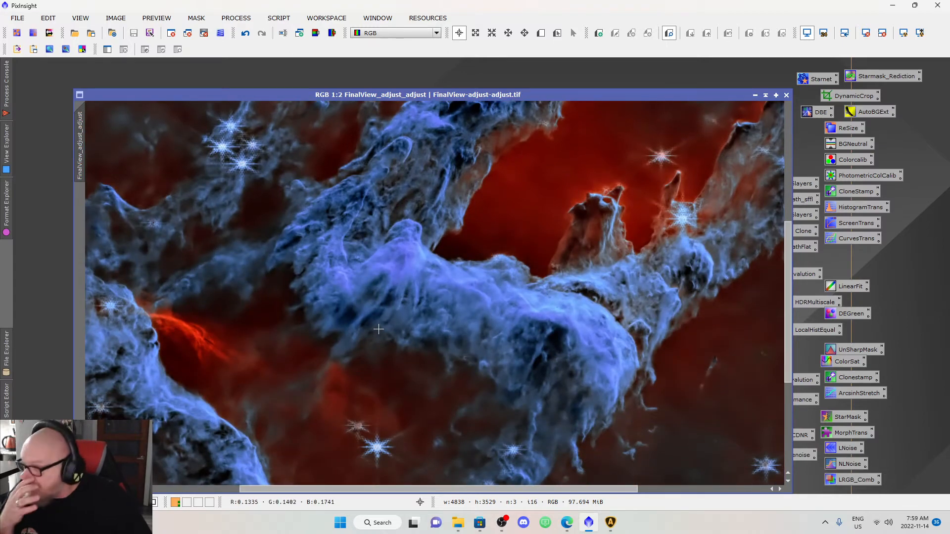
pyautogui.scroll(1, 345, 332)
pyautogui.scroll(-5, 345, 333)
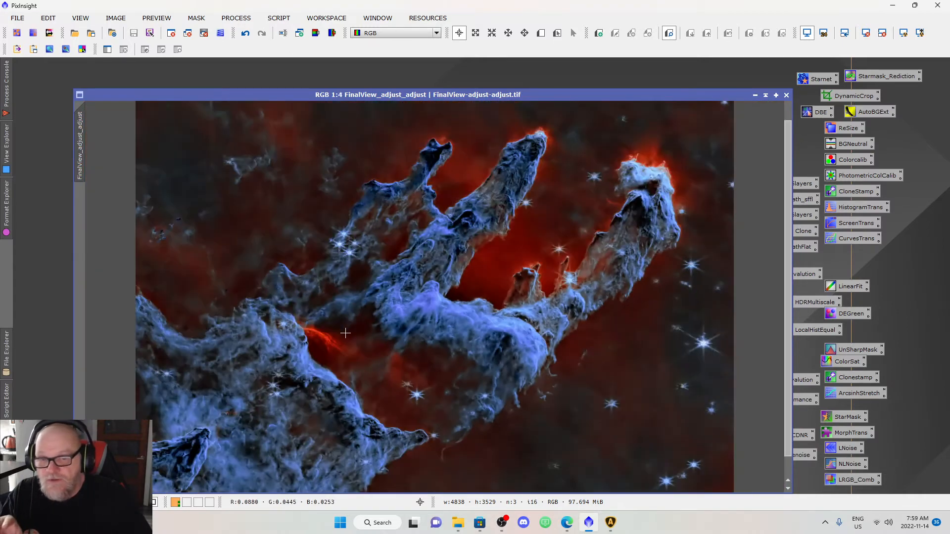
# Restore the minimized test image, enlarge its window and compare it with FinalView_adjust_adjust by switching between the two
pyautogui.moveTo(84, 439)
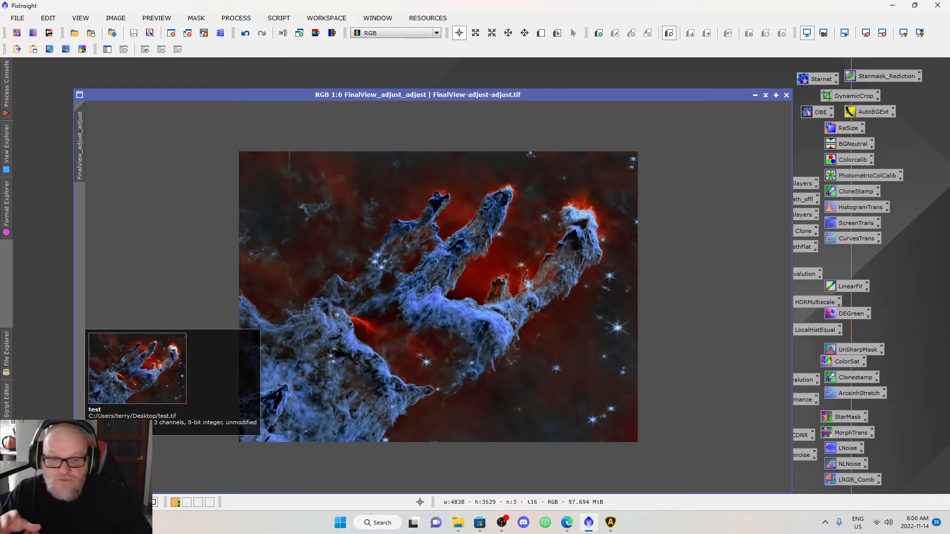
pyautogui.doubleClick(84, 440)
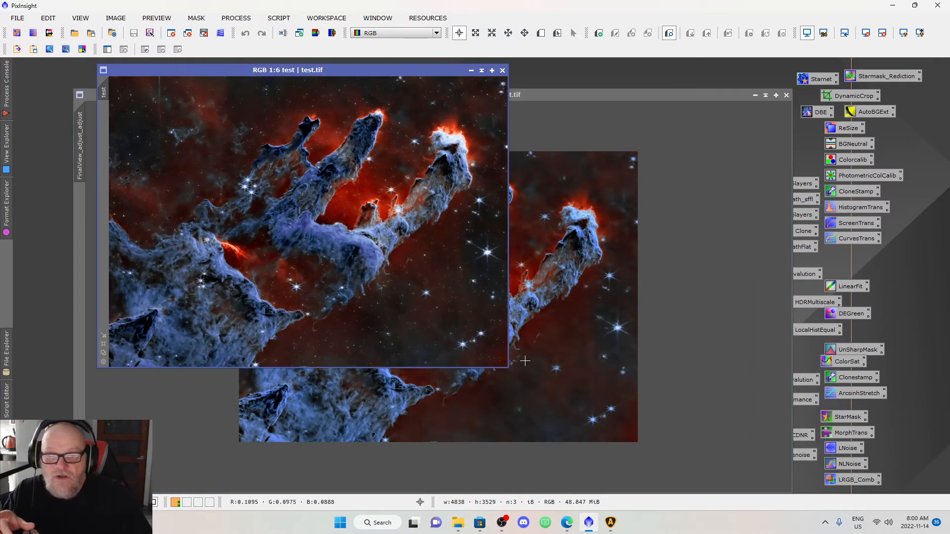
pyautogui.moveTo(509, 375); pyautogui.dragTo(745, 471)
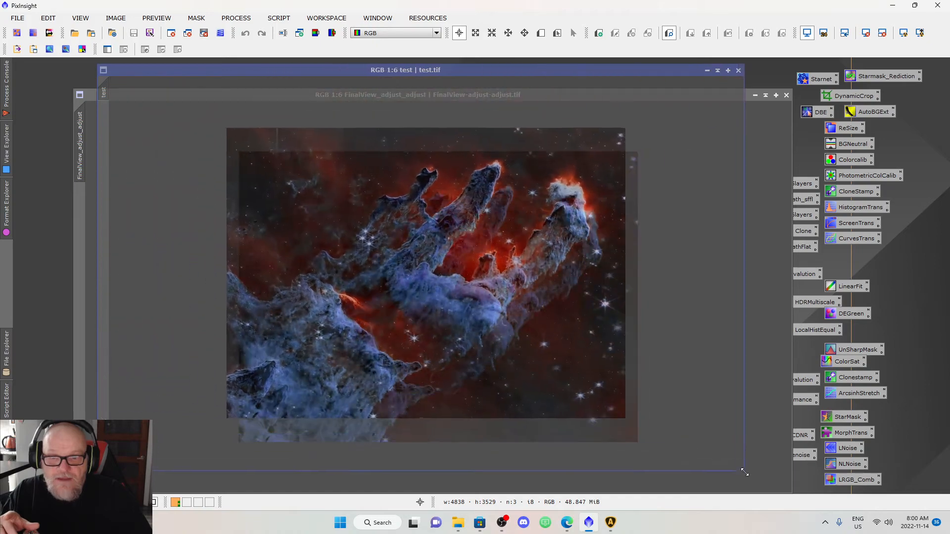
pyautogui.scroll(-1, 376, 256)
pyautogui.scroll(3, 376, 256)
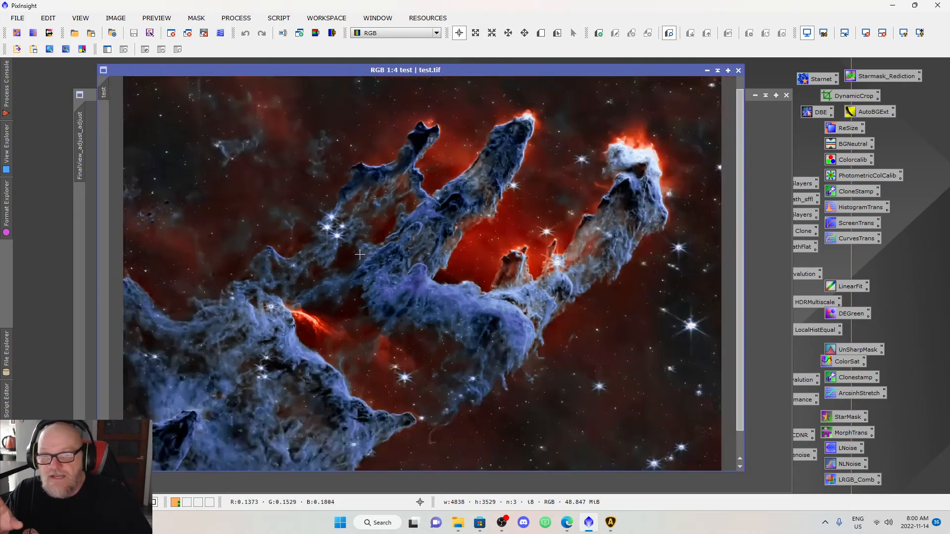
pyautogui.scroll(-1, 376, 256)
pyautogui.click(86, 203)
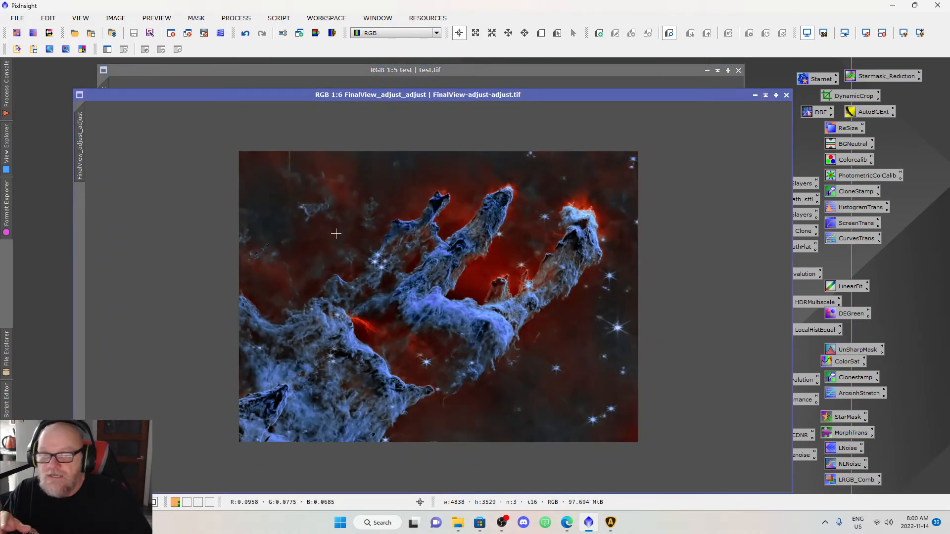
pyautogui.click(373, 73)
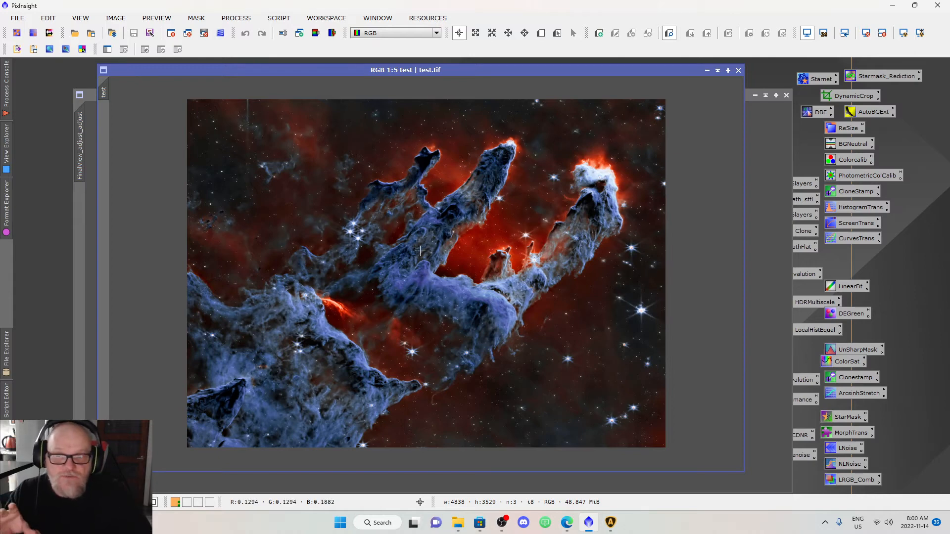
# Examine the star cluster, the bright red jet and the pillars in the test image at several magnifications
pyautogui.scroll(-1, 419, 251)
pyautogui.scroll(3, 420, 251)
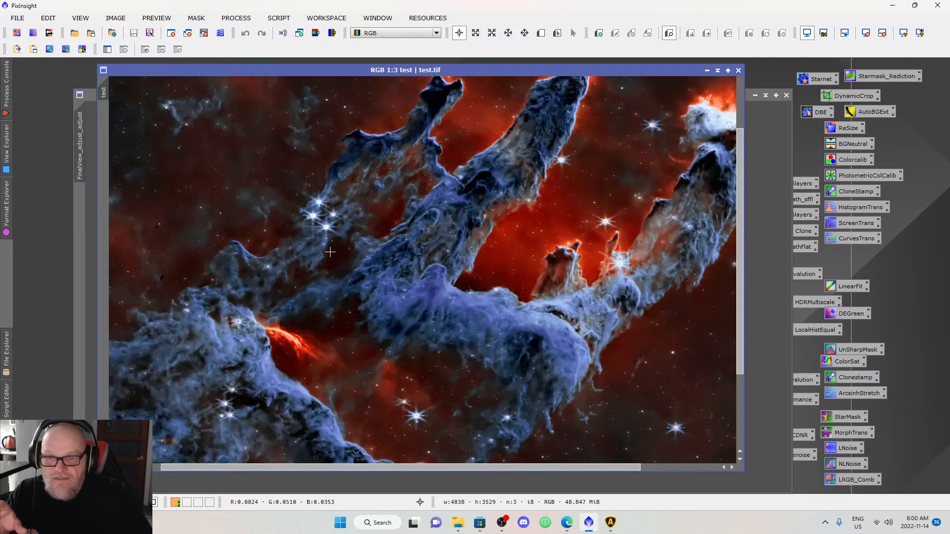
pyautogui.moveTo(317, 468); pyautogui.dragTo(237, 468)
pyautogui.scroll(1, 127, 243)
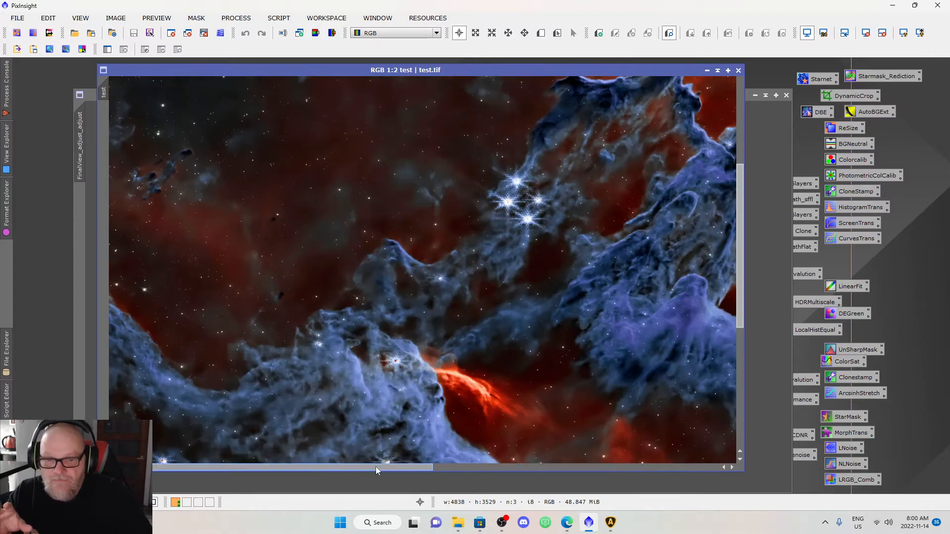
pyautogui.moveTo(386, 468); pyautogui.dragTo(666, 471)
pyautogui.scroll(-4, 591, 242)
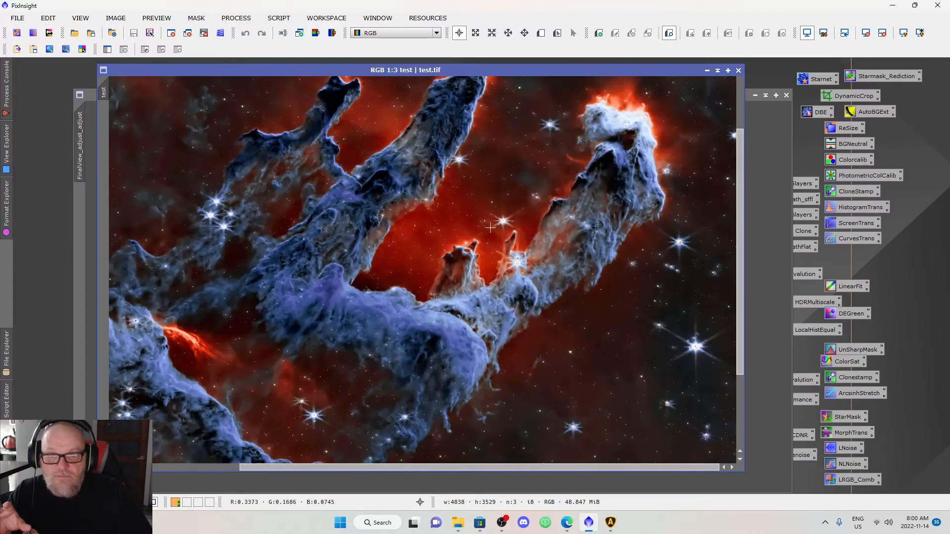
pyautogui.scroll(1, 384, 226)
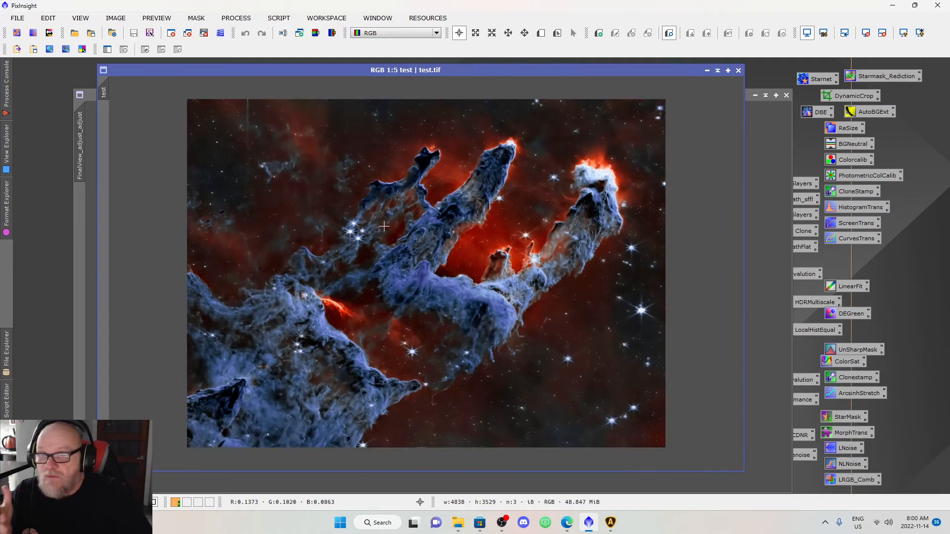
pyautogui.scroll(-1, 384, 226)
pyautogui.scroll(1, 384, 227)
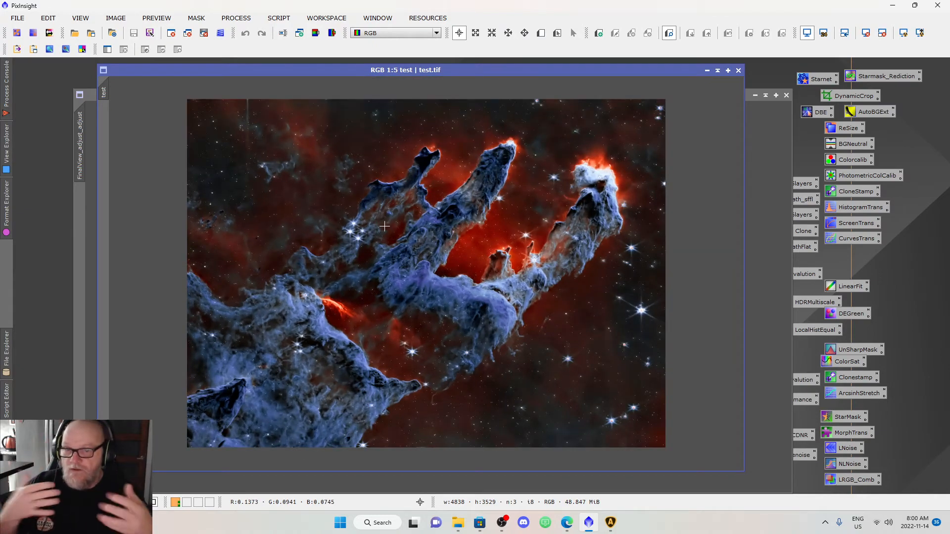
pyautogui.moveTo(277, 64); pyautogui.dragTo(282, 74)
pyautogui.moveTo(386, 85); pyautogui.dragTo(635, 95)
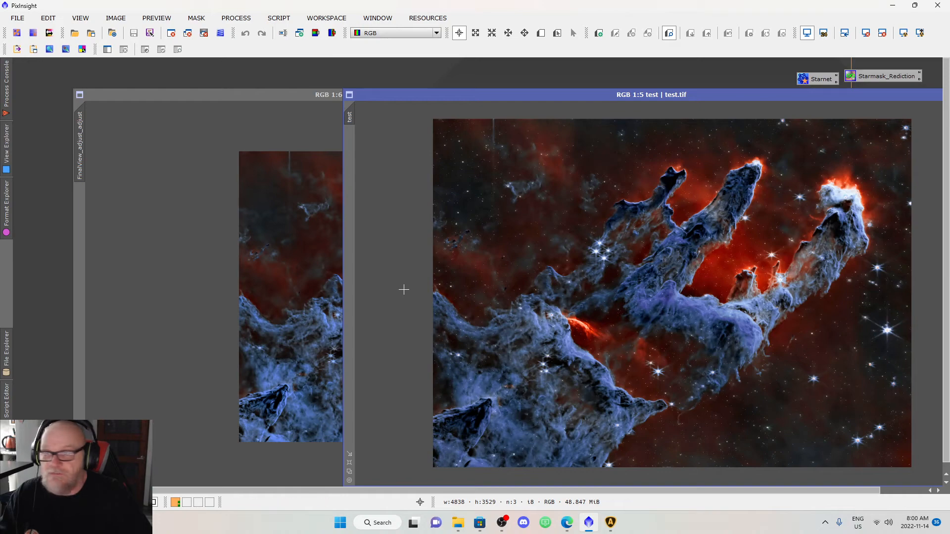
pyautogui.moveTo(576, 96); pyautogui.dragTo(416, 102)
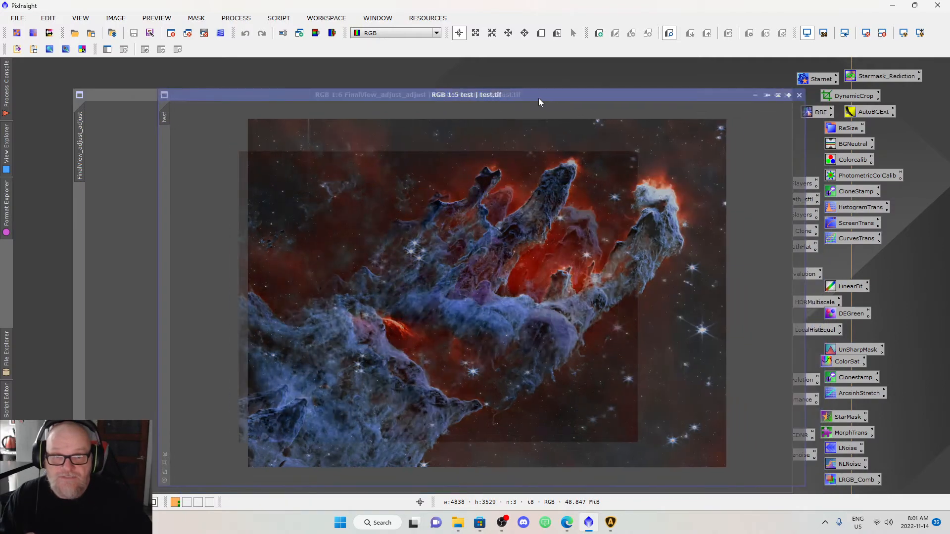
pyautogui.moveTo(538, 98); pyautogui.dragTo(429, 79)
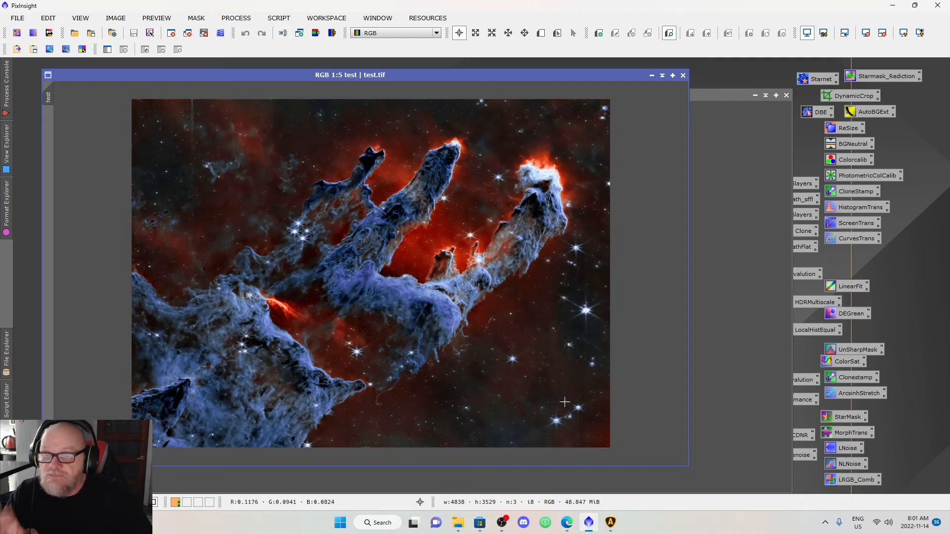
pyautogui.moveTo(514, 77); pyautogui.dragTo(537, 81)
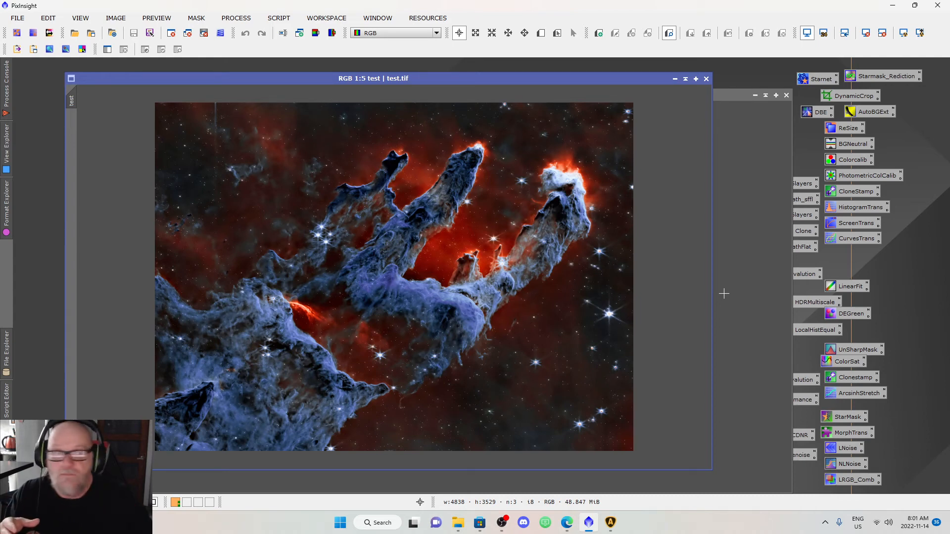
# Minimize PixInsight and the web browser to get to the desktop
pyautogui.click(893, 6)
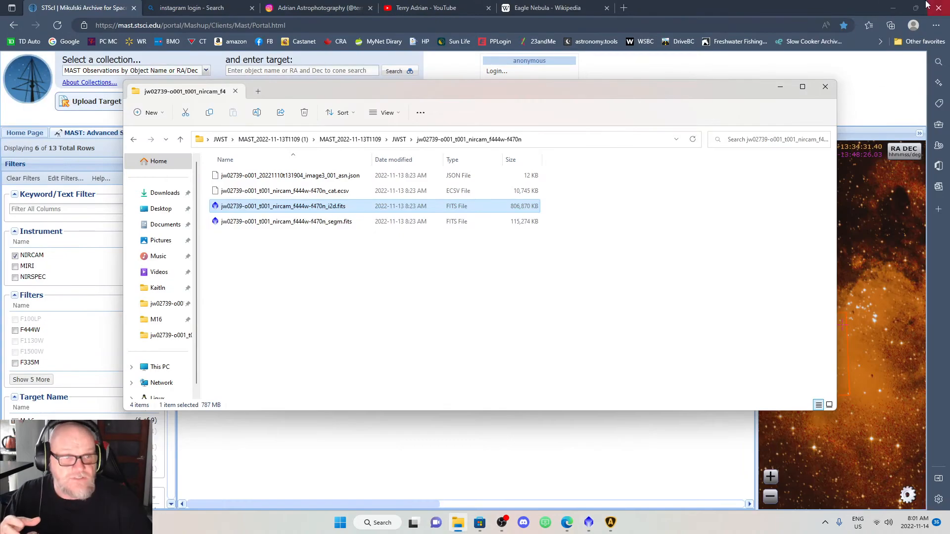
pyautogui.click(892, 7)
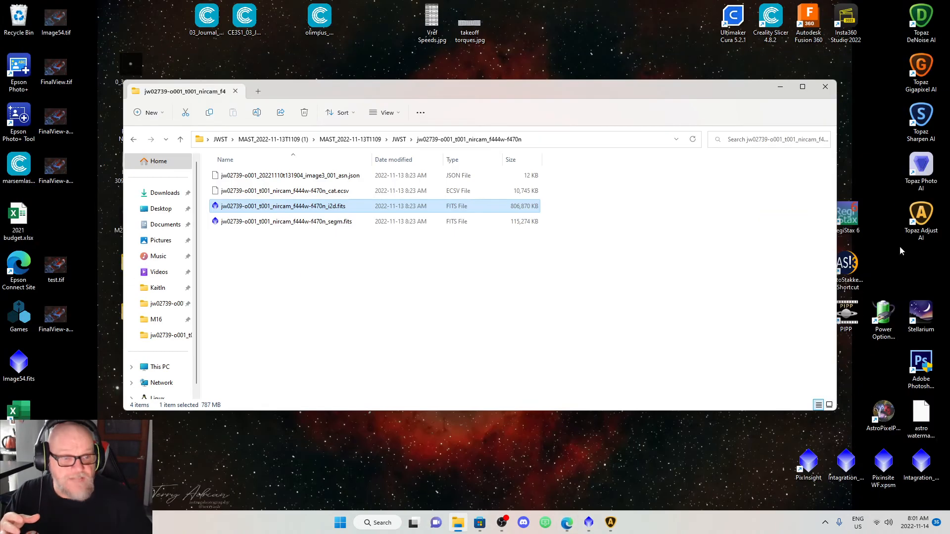
# Minimize the file browser window and switch to Topaz Adjust AI with test.tif open
pyautogui.click(780, 87)
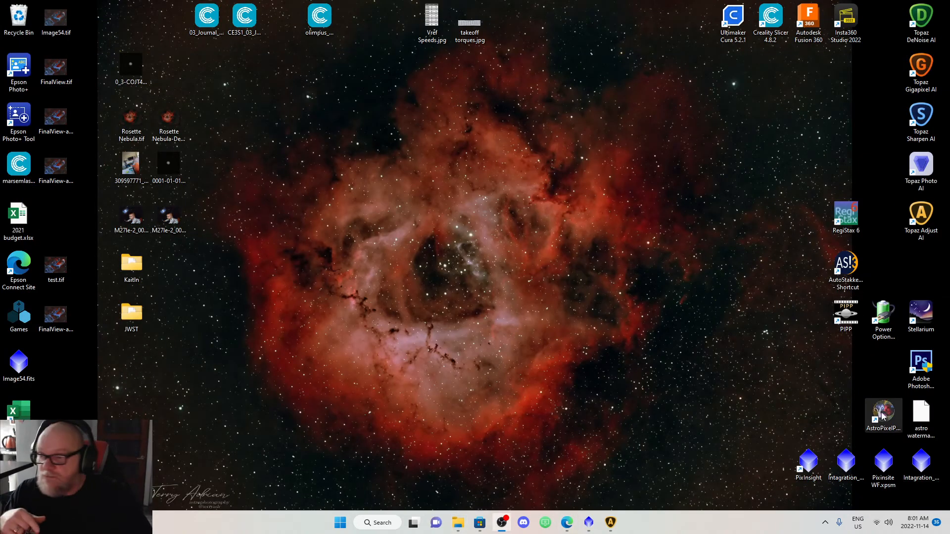
pyautogui.moveTo(883, 415)
pyautogui.mouseDown()
pyautogui.moveTo(638, 396)
pyautogui.moveTo(643, 419)
pyautogui.moveTo(794, 386)
pyautogui.moveTo(871, 394)
pyautogui.moveTo(877, 413)
pyautogui.mouseUp()
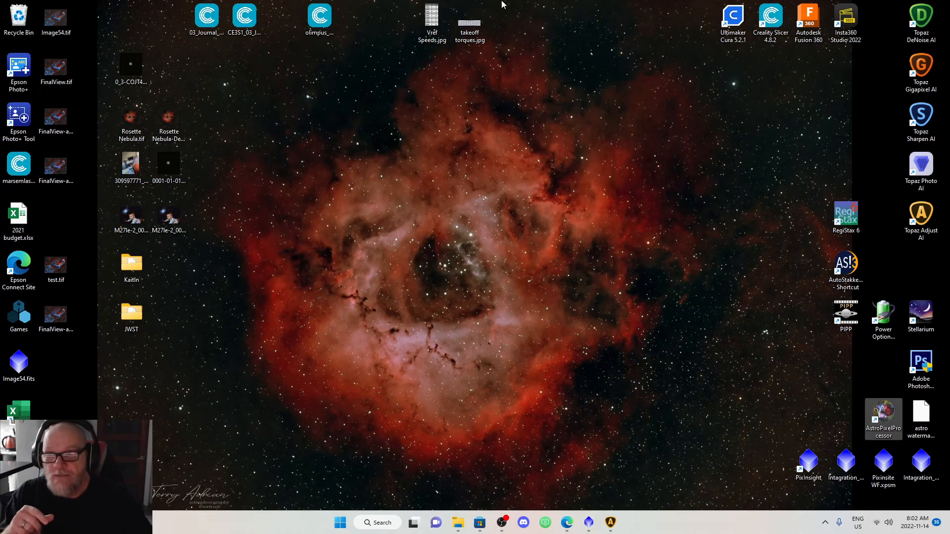
pyautogui.click(610, 522)
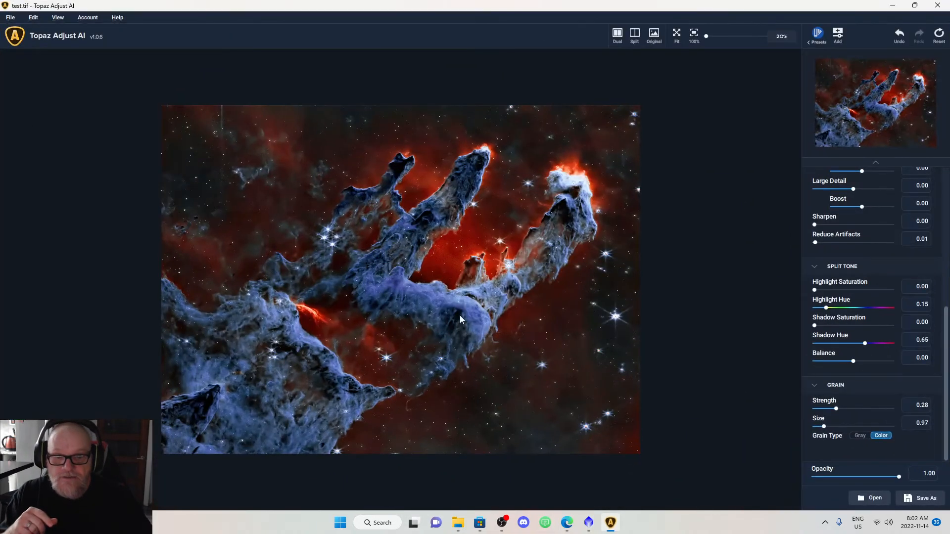
# Examine the pillars, star cluster and red jet across test.tif, including a close-up of the central dust structures at up to 110%
pyautogui.scroll(-1, 368, 367)
pyautogui.scroll(3, 367, 367)
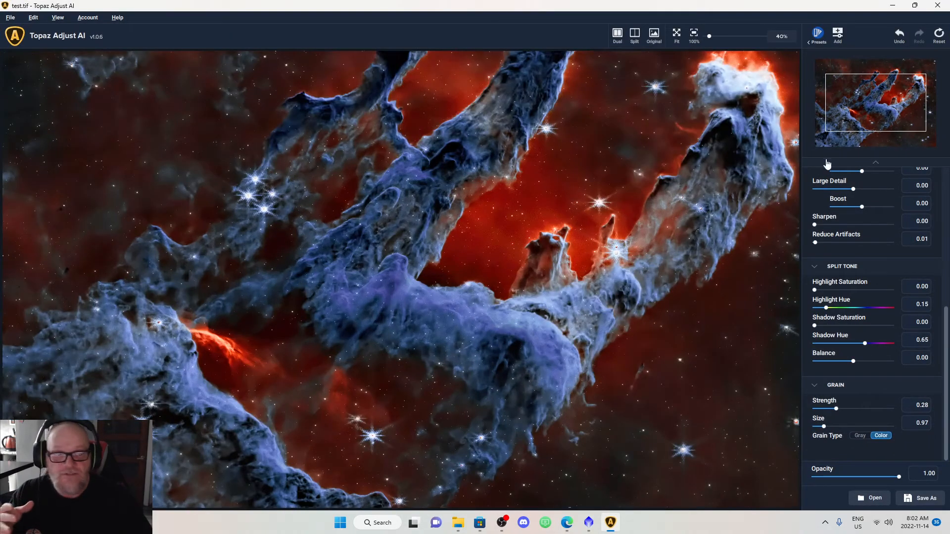
pyautogui.moveTo(881, 101); pyautogui.dragTo(886, 198)
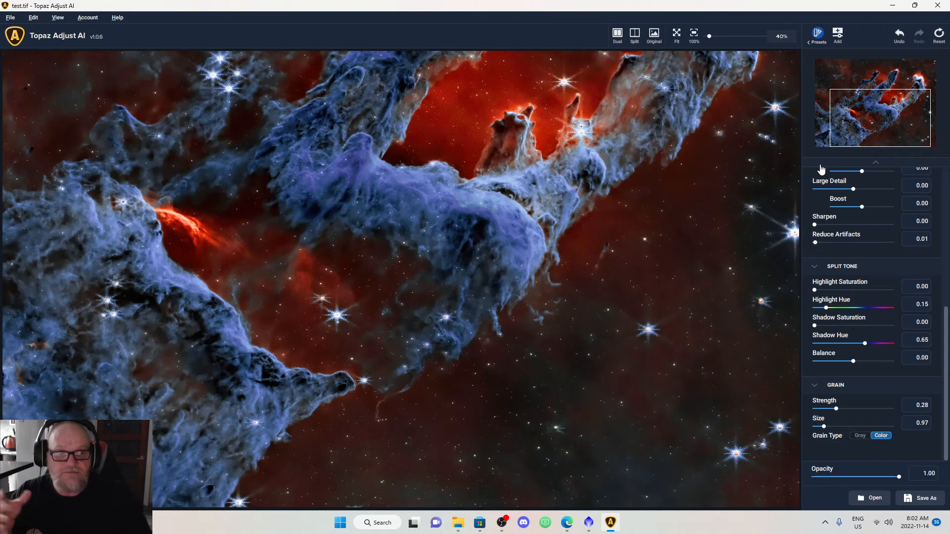
pyautogui.moveTo(870, 135); pyautogui.dragTo(836, 85)
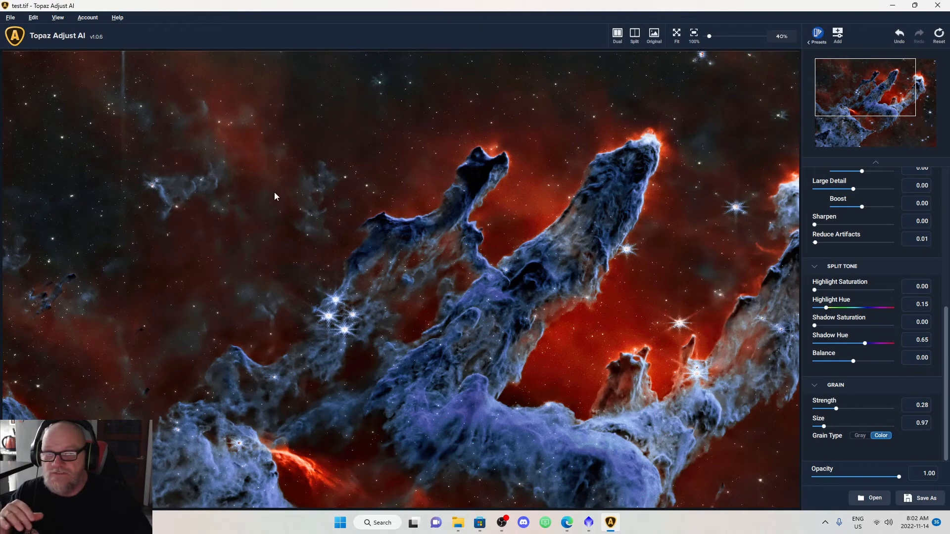
pyautogui.moveTo(843, 86); pyautogui.dragTo(868, 85)
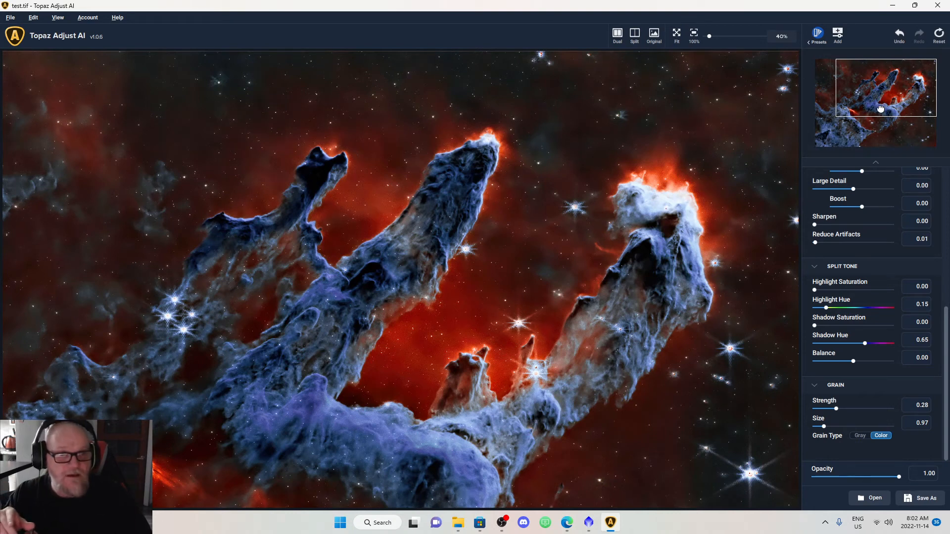
pyautogui.moveTo(879, 105); pyautogui.dragTo(856, 135)
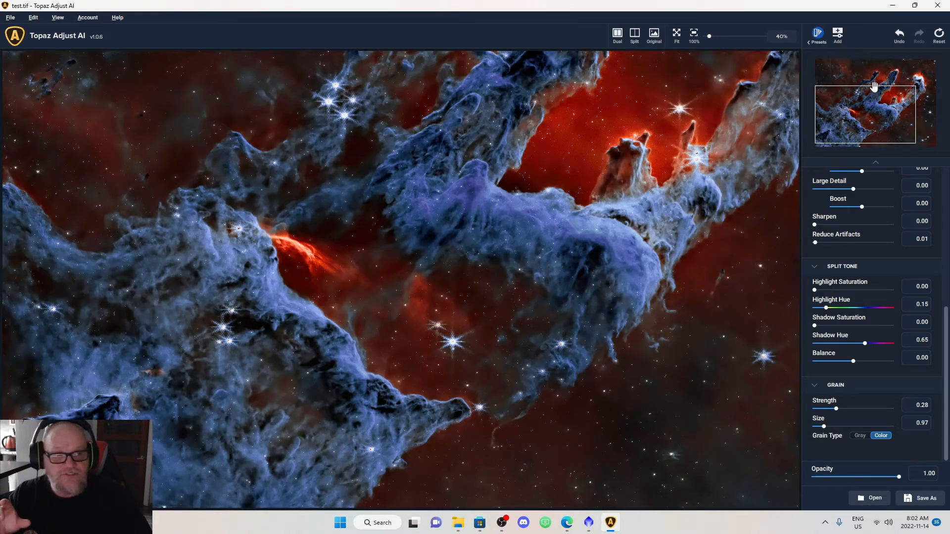
pyautogui.scroll(4, 575, 245)
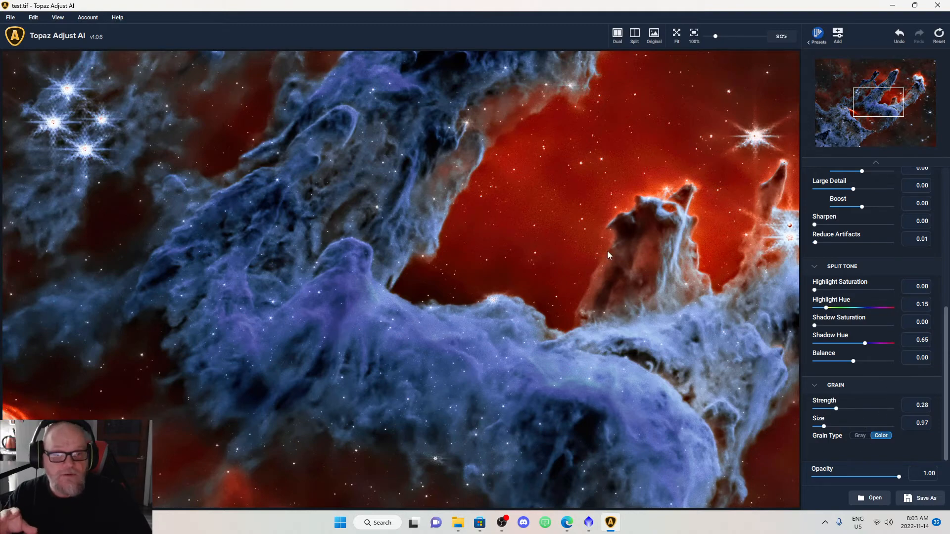
pyautogui.scroll(2, 607, 251)
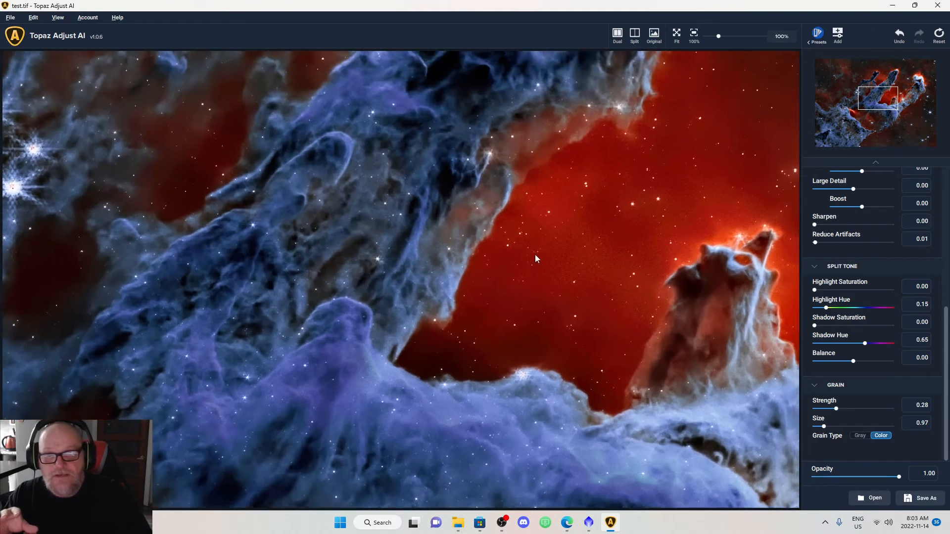
pyautogui.scroll(1, 536, 257)
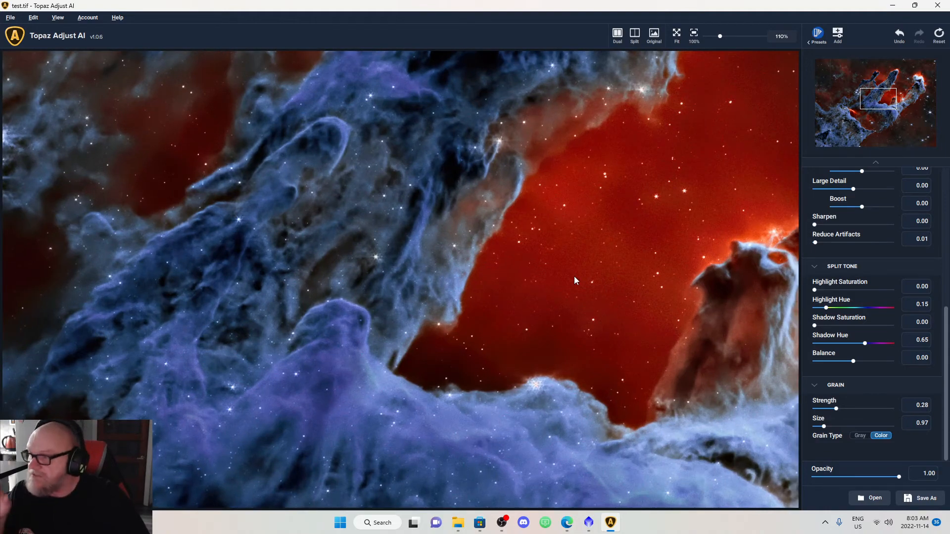
pyautogui.scroll(-4, 574, 277)
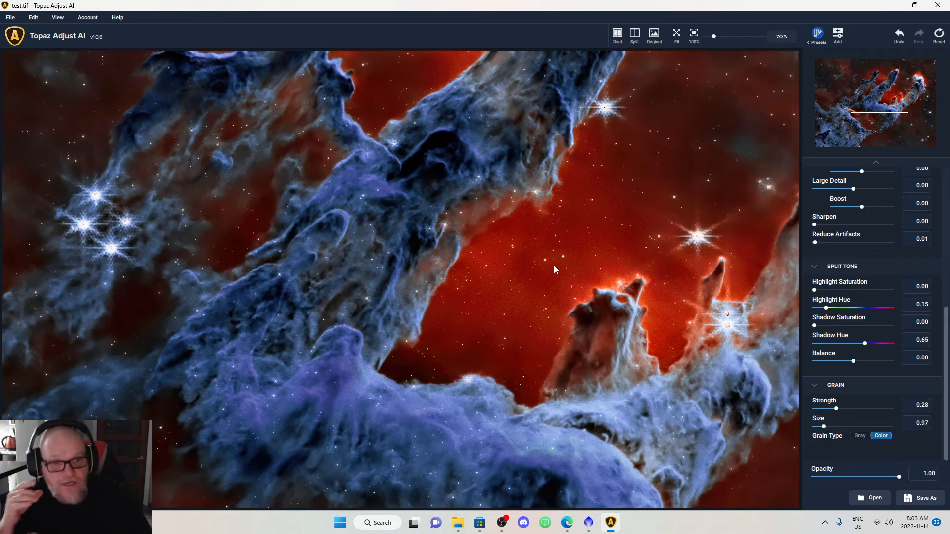
pyautogui.scroll(-4, 553, 265)
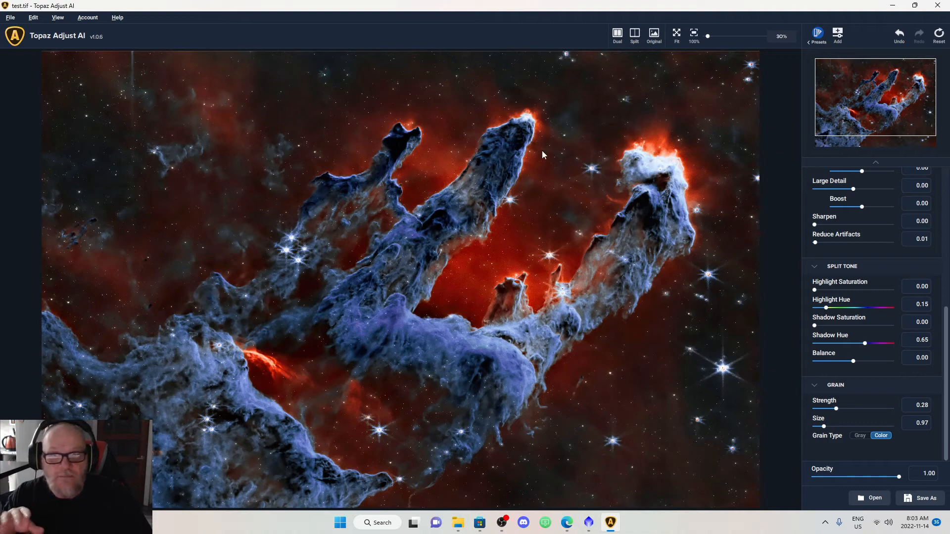
# Open FinalView-adjust-adjust-adjust.jpeg from the Desktop in place of the test image
pyautogui.click(11, 18)
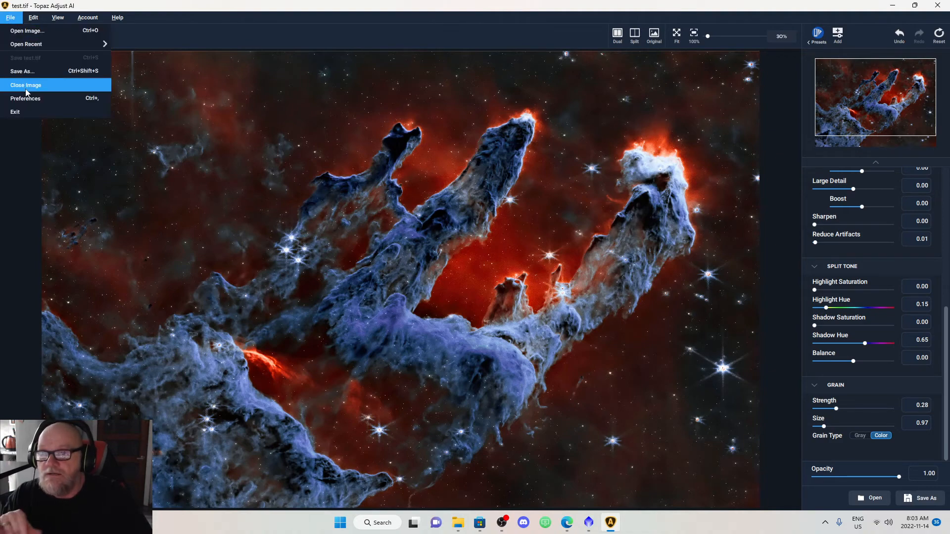
pyautogui.moveTo(28, 47)
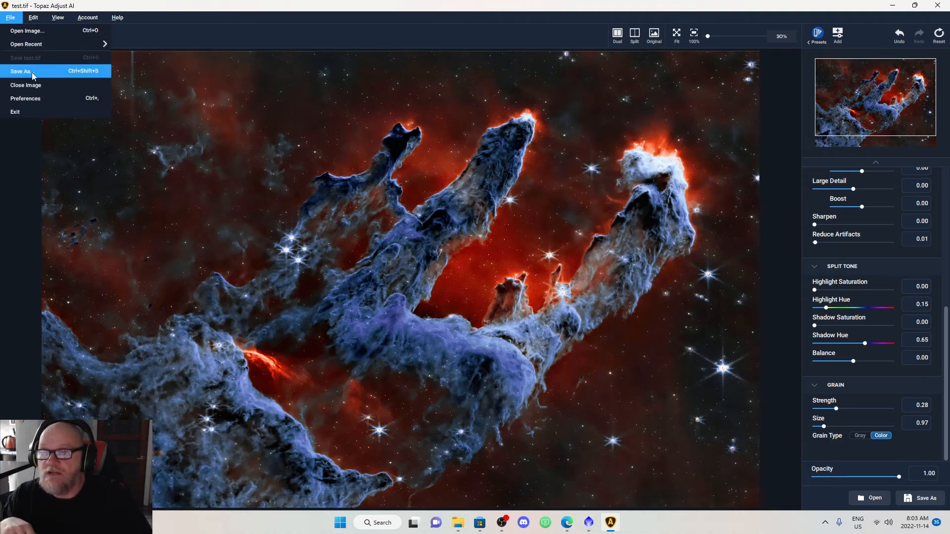
pyautogui.click(28, 31)
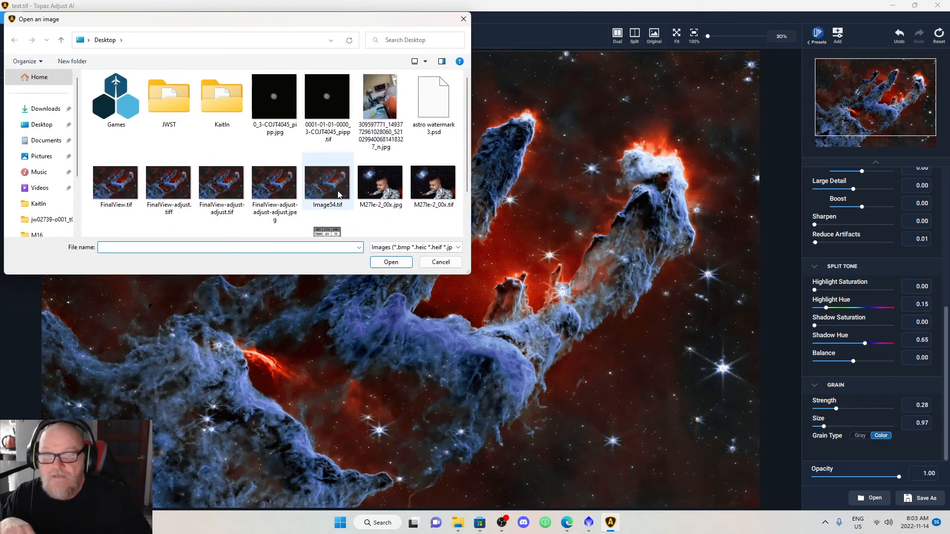
pyautogui.click(172, 192)
pyautogui.click(275, 188)
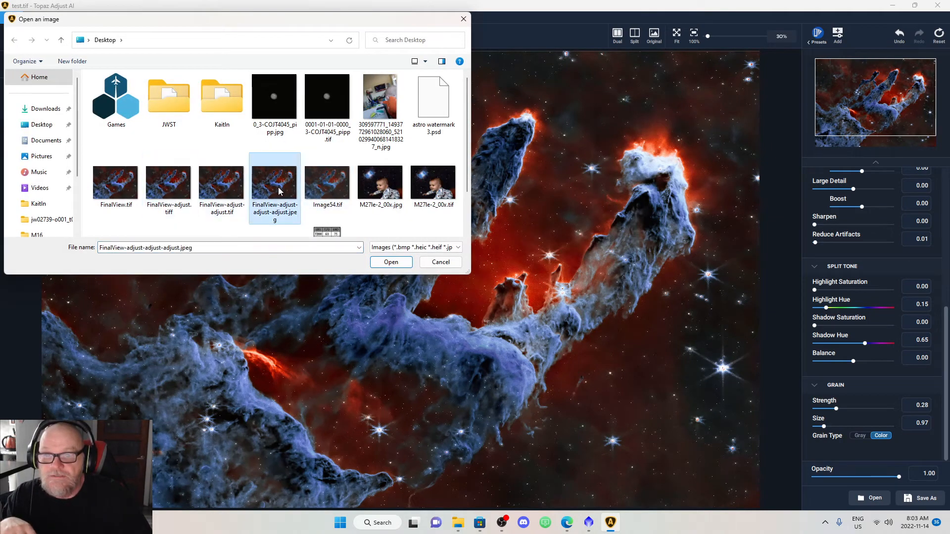
pyautogui.click(385, 266)
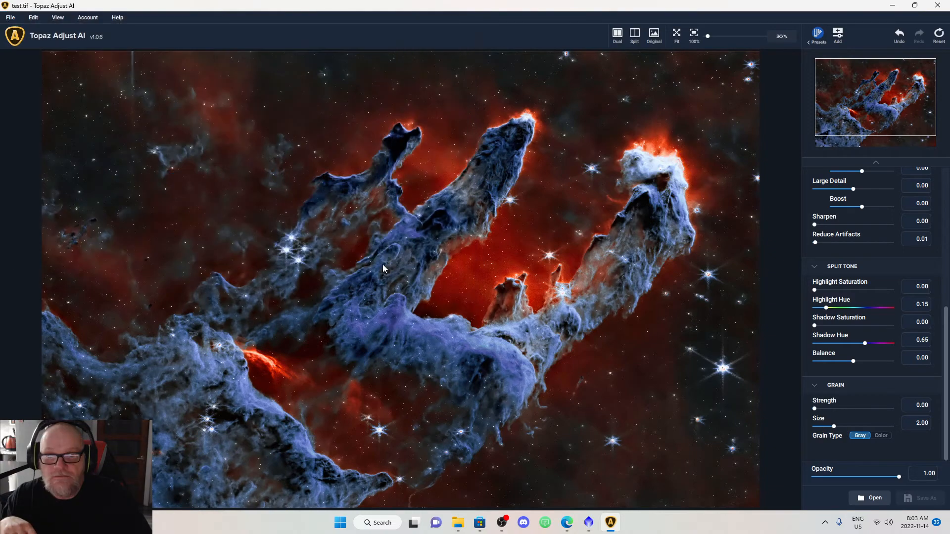
# Examine the lower dust clouds, the red jet and the small central pillar in FinalView-adjust-adjust-adjust.jpeg at 45% to 65%
pyautogui.scroll(5, 307, 291)
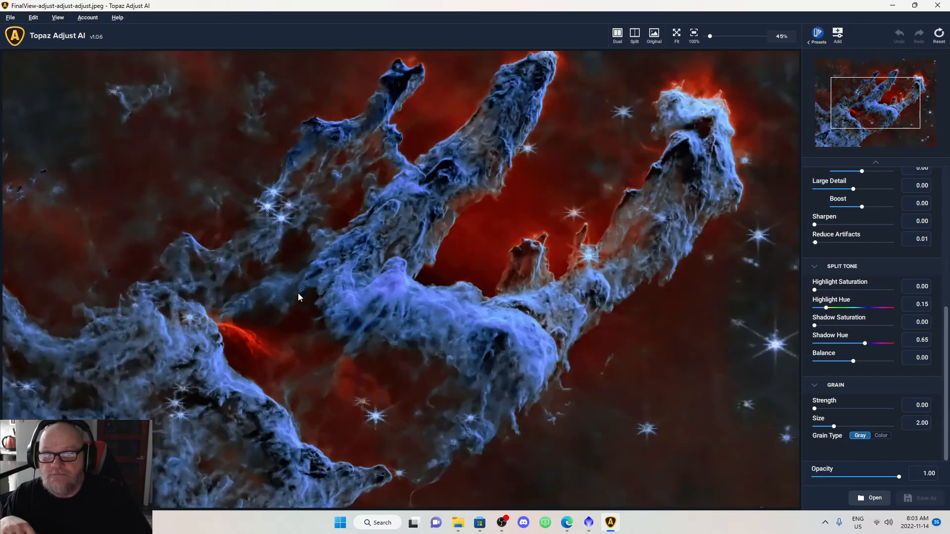
pyautogui.scroll(-5, 409, 381)
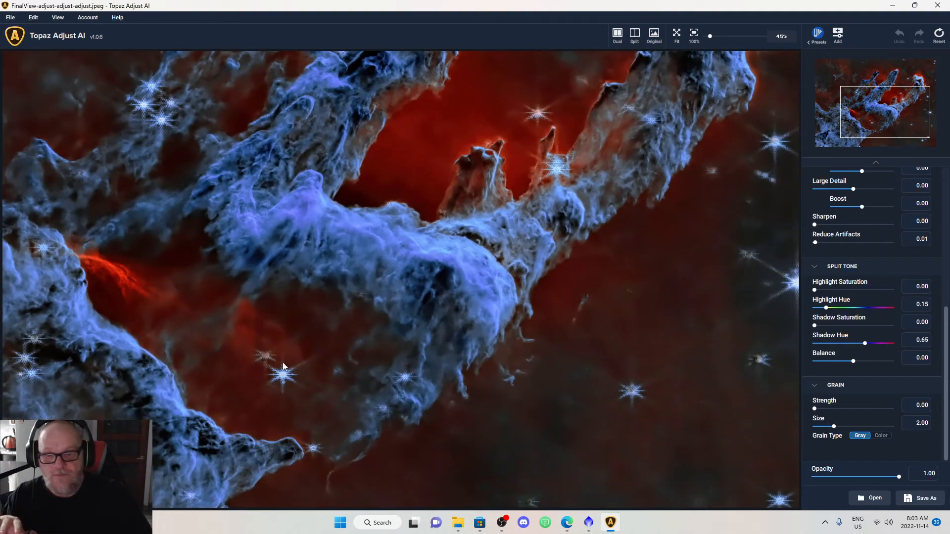
pyautogui.moveTo(283, 362); pyautogui.dragTo(473, 312)
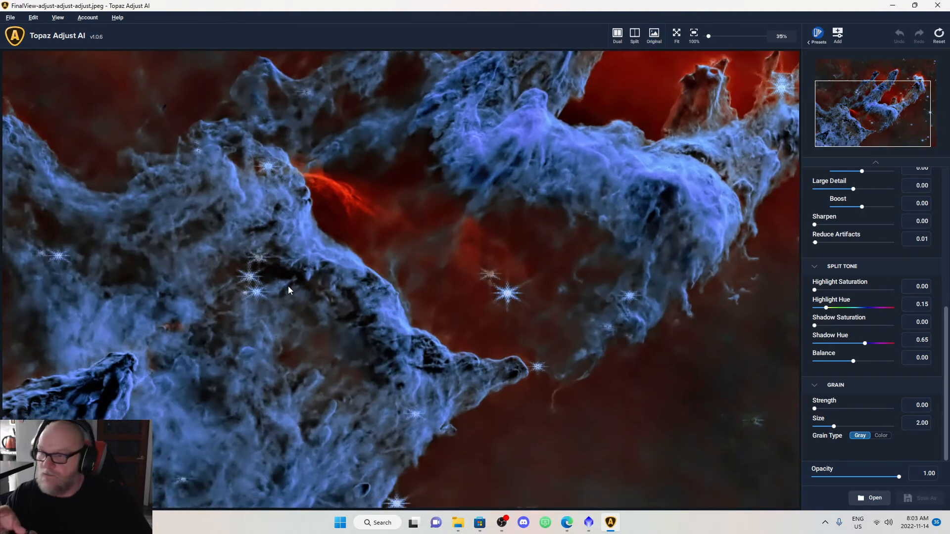
pyautogui.moveTo(288, 286); pyautogui.dragTo(168, 327)
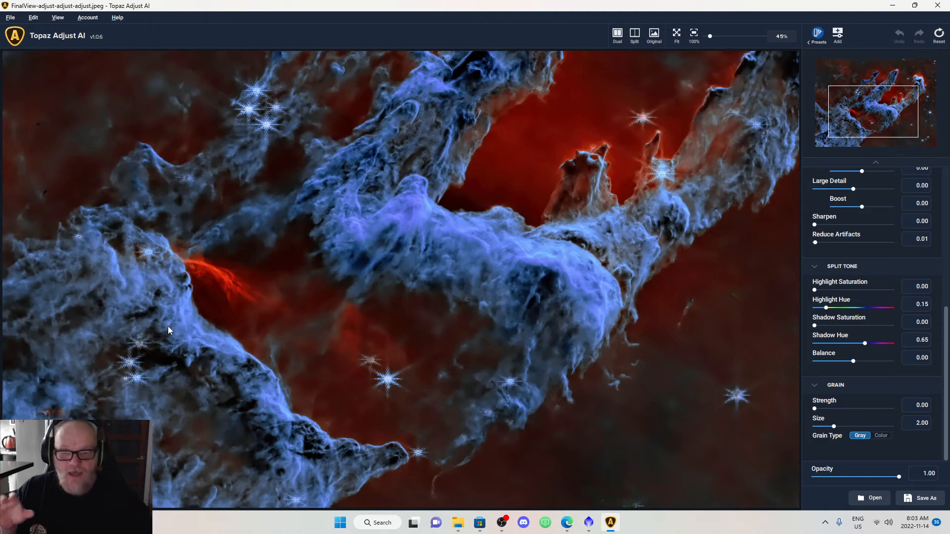
pyautogui.moveTo(110, 337); pyautogui.dragTo(238, 263)
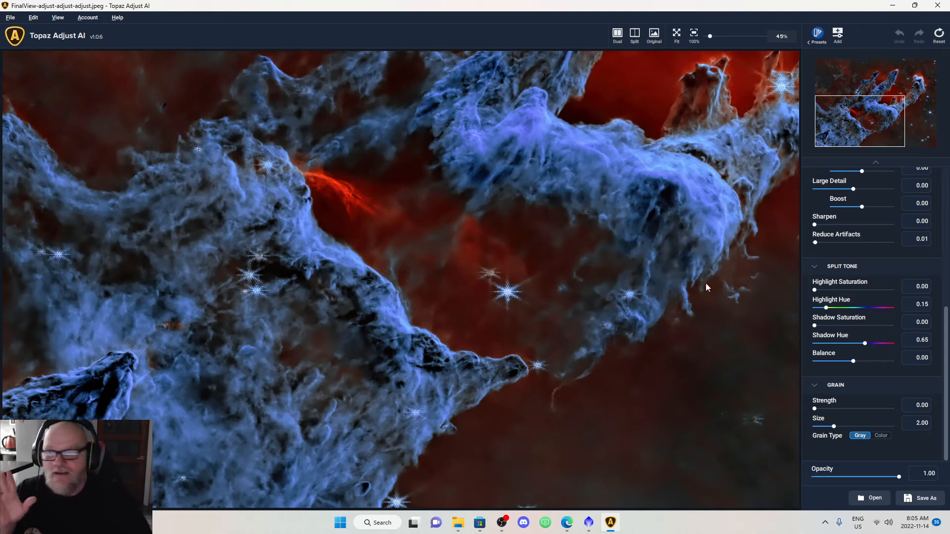
pyautogui.moveTo(699, 287); pyautogui.dragTo(615, 317)
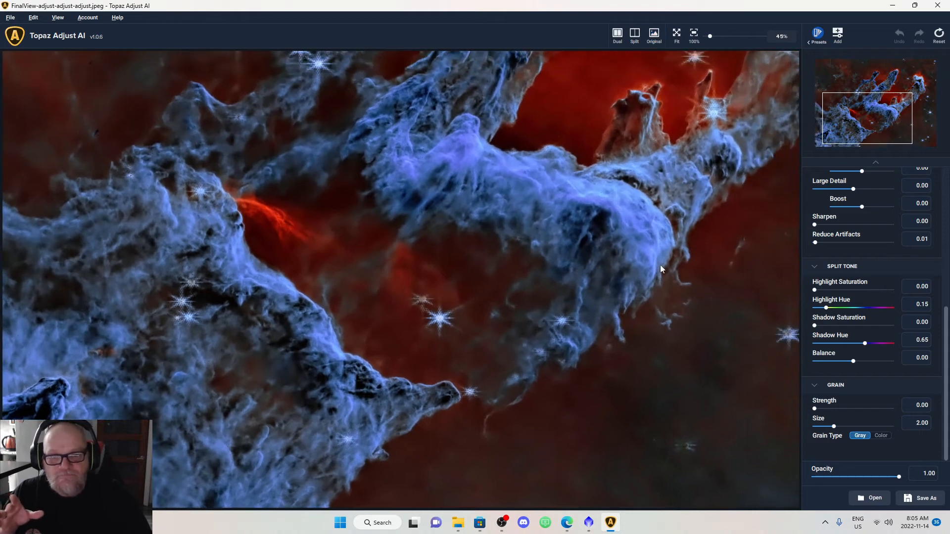
pyautogui.moveTo(665, 262); pyautogui.dragTo(592, 284)
pyautogui.moveTo(654, 246); pyautogui.dragTo(639, 308)
pyautogui.scroll(4, 568, 251)
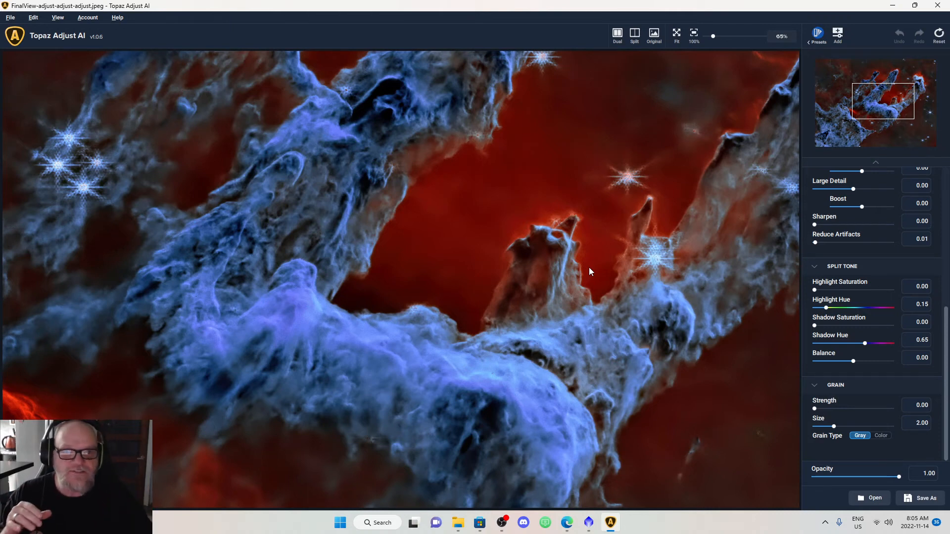
pyautogui.moveTo(595, 360); pyautogui.dragTo(585, 337)
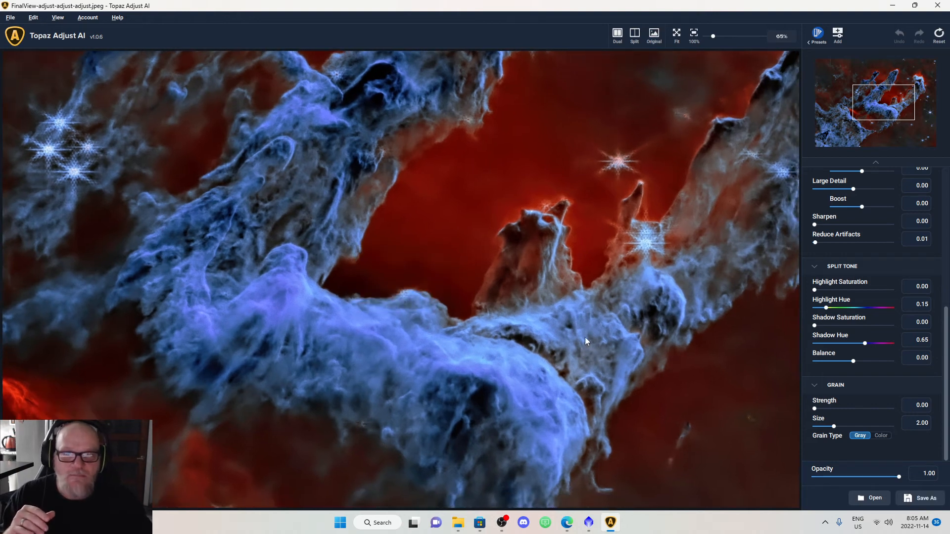
# Inspect the rightmost pillar up to its glowing tip, and the star cluster, red jet and left pillars at close range
pyautogui.moveTo(612, 284); pyautogui.dragTo(494, 353)
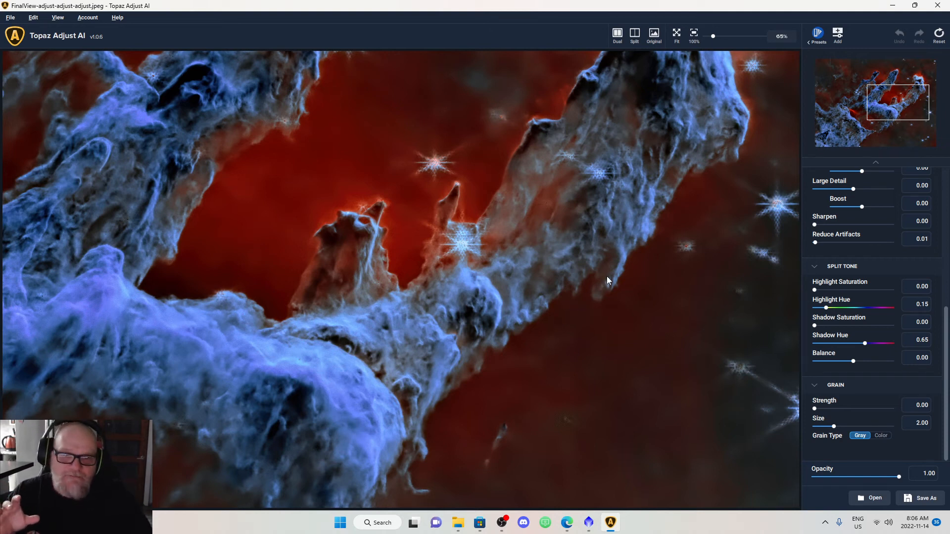
pyautogui.moveTo(606, 276); pyautogui.dragTo(569, 339)
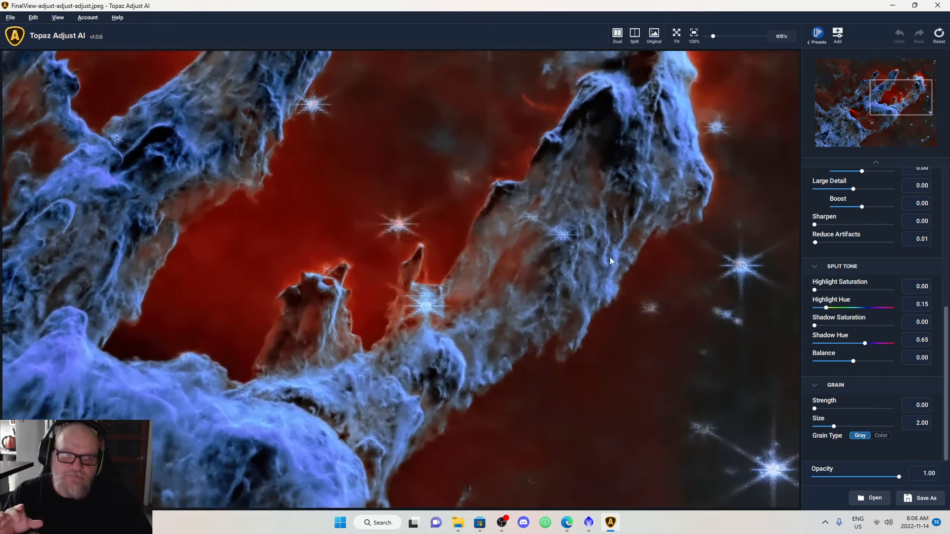
pyautogui.moveTo(610, 256); pyautogui.dragTo(588, 353)
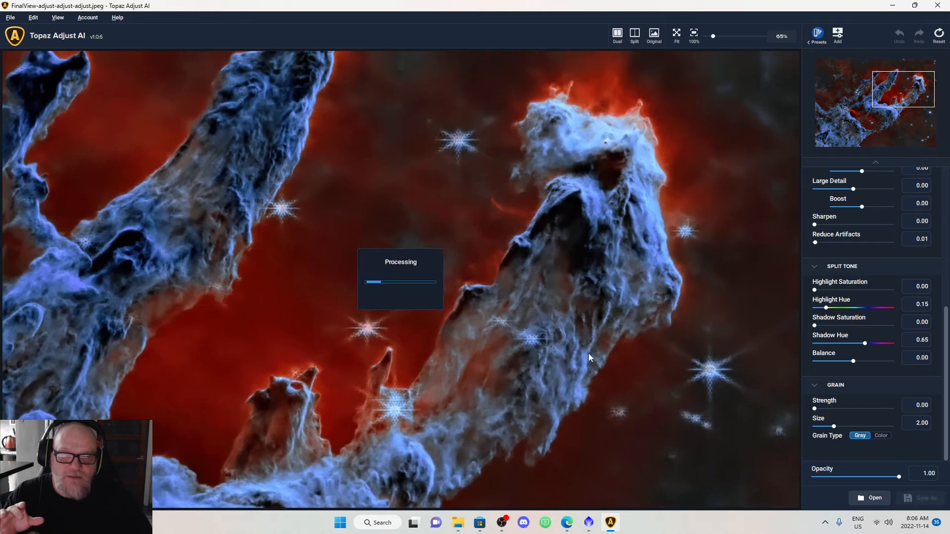
pyautogui.moveTo(625, 299); pyautogui.dragTo(611, 315)
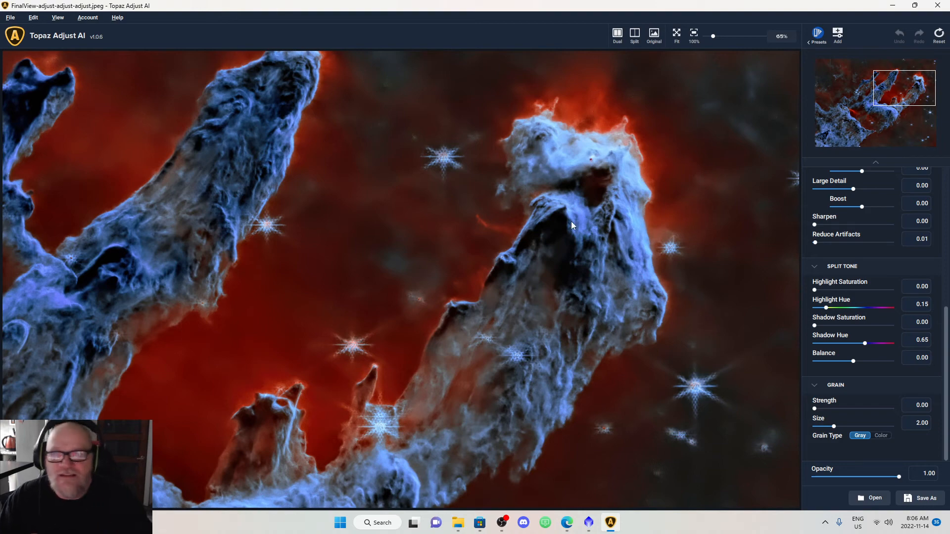
pyautogui.moveTo(470, 343); pyautogui.dragTo(719, 244)
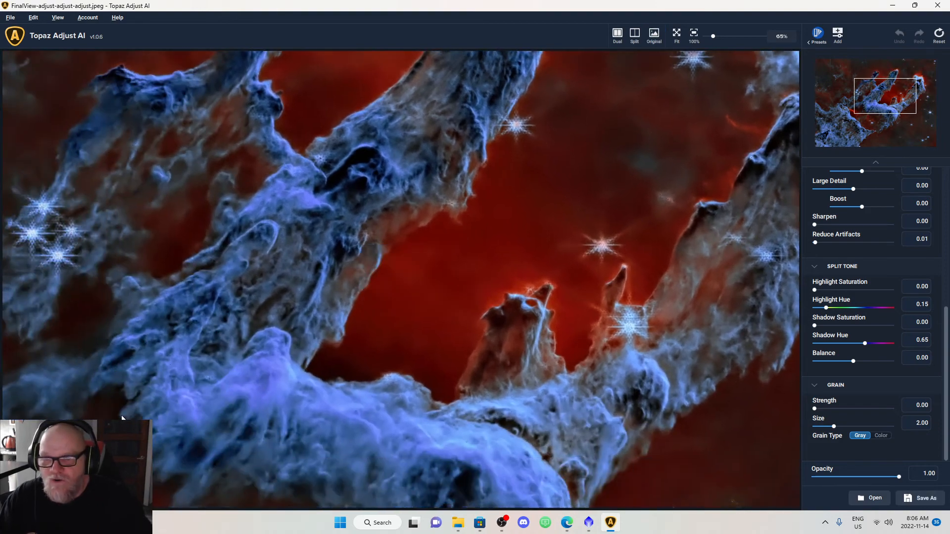
pyautogui.moveTo(122, 418); pyautogui.dragTo(579, 254)
pyautogui.moveTo(239, 377); pyautogui.dragTo(301, 460)
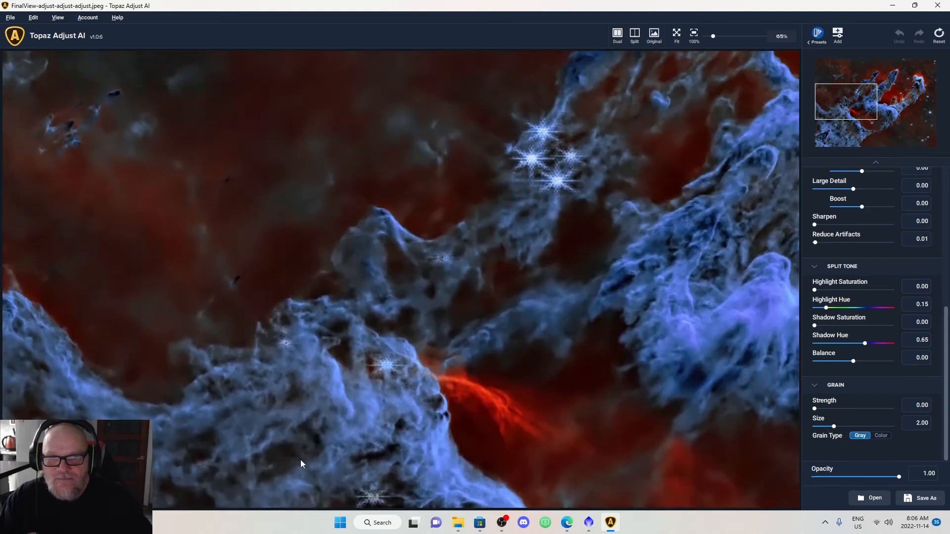
pyautogui.moveTo(437, 301); pyautogui.dragTo(279, 403)
pyautogui.scroll(-2, 277, 371)
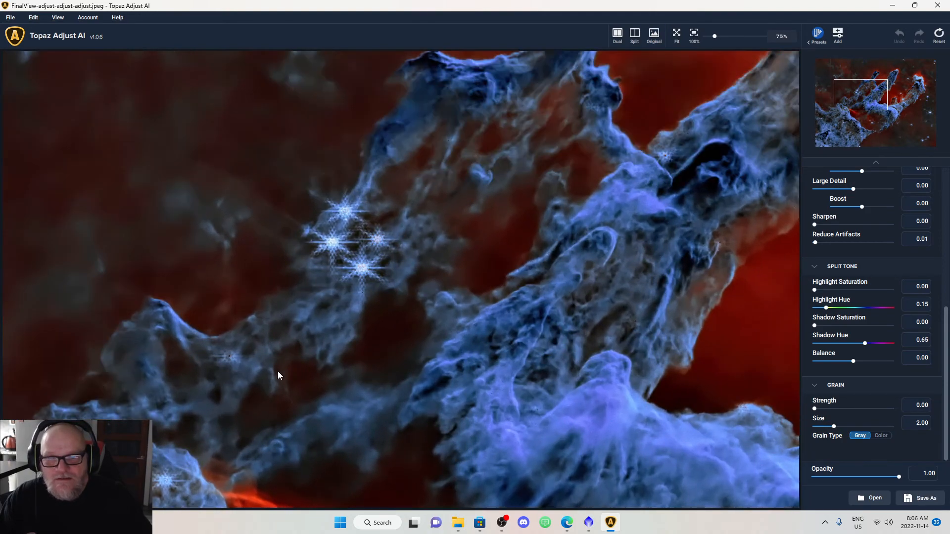
pyautogui.moveTo(402, 336); pyautogui.dragTo(269, 346)
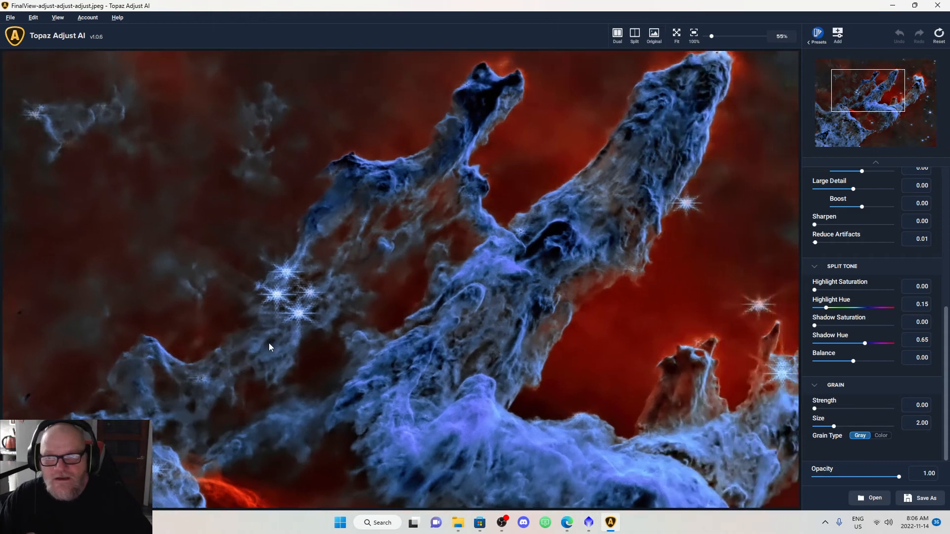
pyautogui.moveTo(400, 360); pyautogui.dragTo(308, 333)
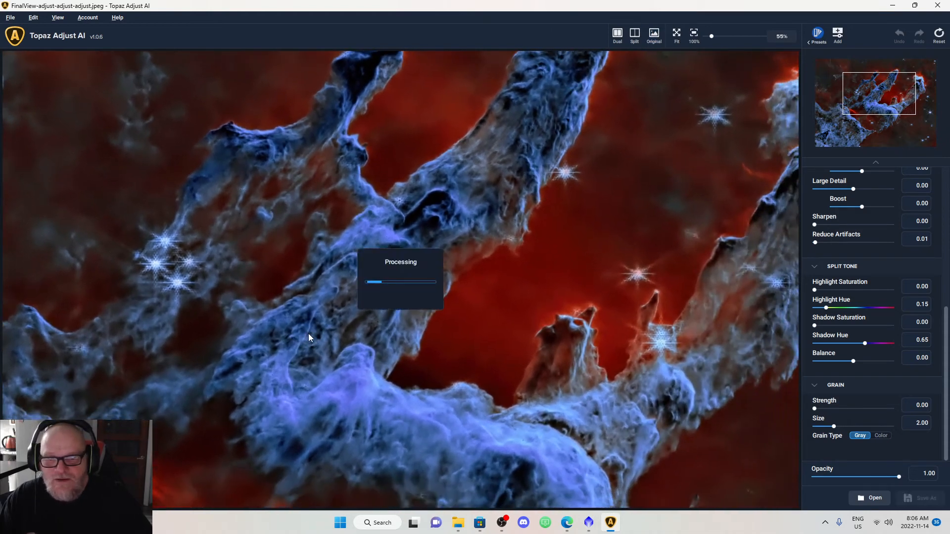
# Examine the left pillar, the star cluster and the central pillar's dark dust cavity at 55% to 105%
pyautogui.moveTo(375, 308); pyautogui.dragTo(324, 333)
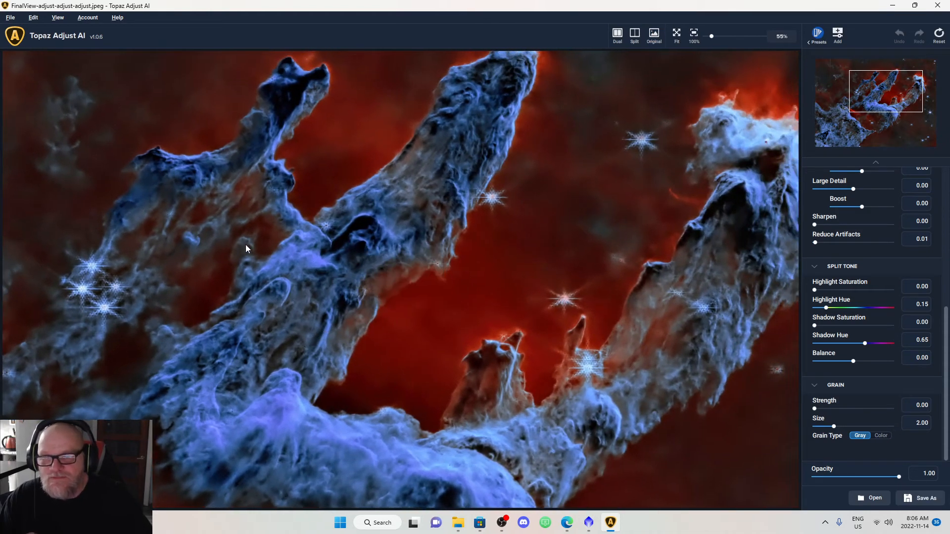
pyautogui.moveTo(246, 244); pyautogui.dragTo(239, 307)
pyautogui.moveTo(324, 257); pyautogui.dragTo(374, 256)
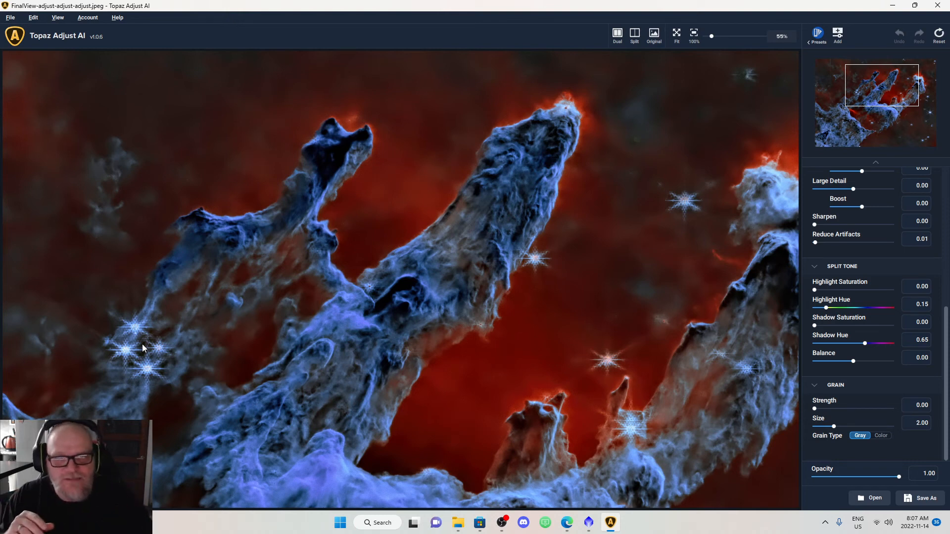
pyautogui.scroll(4, 267, 314)
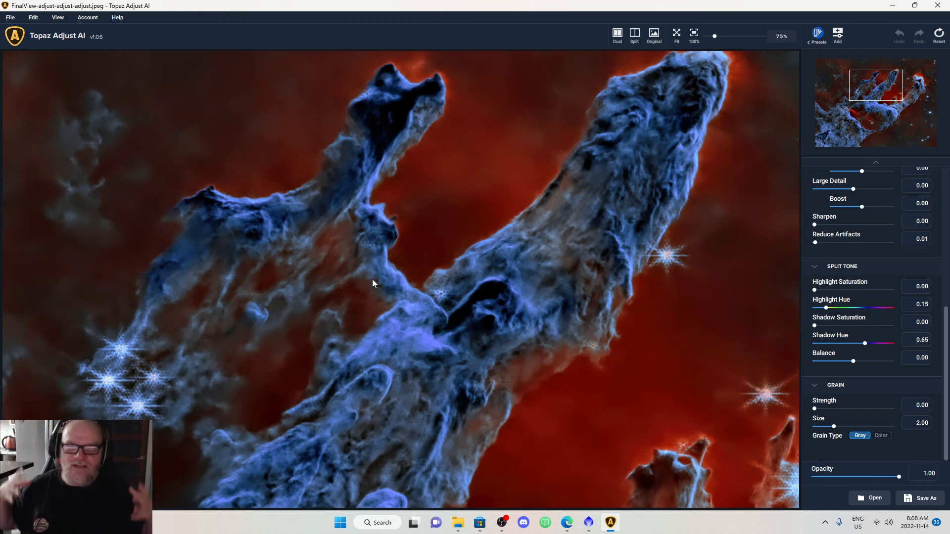
pyautogui.moveTo(483, 335); pyautogui.dragTo(434, 277)
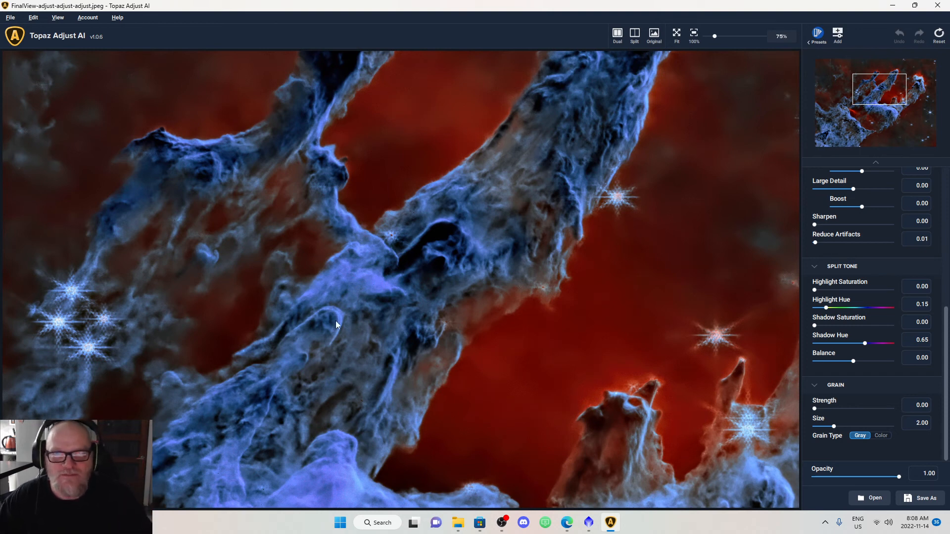
pyautogui.moveTo(519, 259); pyautogui.dragTo(486, 336)
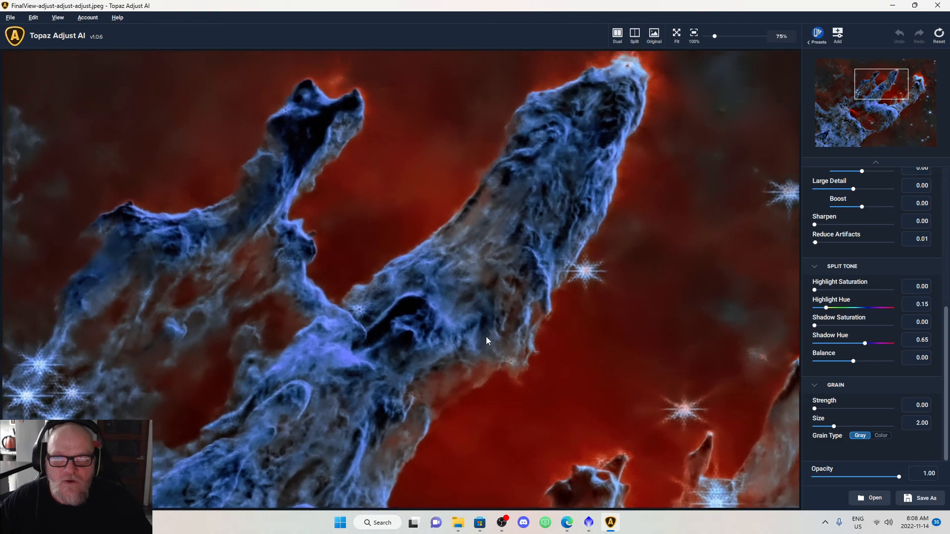
pyautogui.moveTo(545, 242); pyautogui.dragTo(528, 298)
pyautogui.scroll(3, 534, 243)
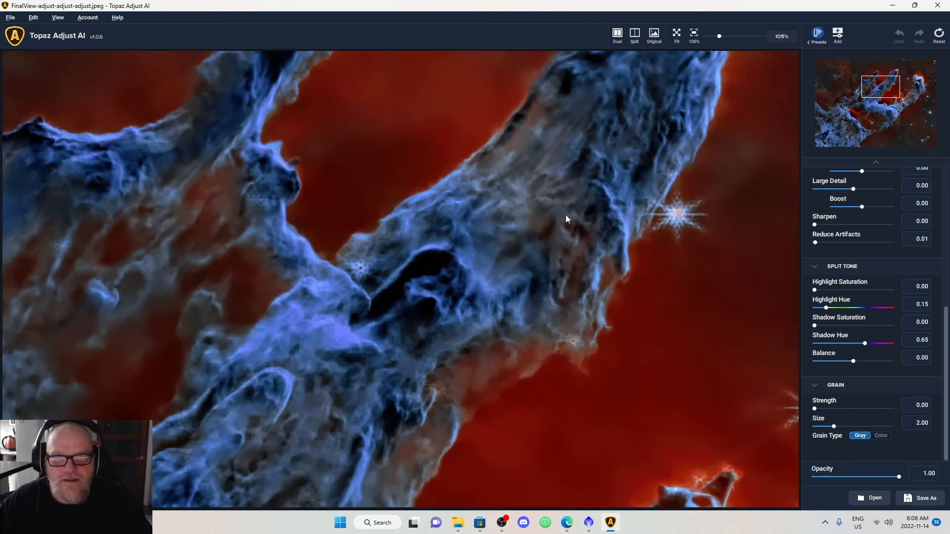
# Inspect the central pillar's glowing tip and the neighbouring left pillar at 95%, ending with the whole image at 25%
pyautogui.moveTo(566, 215); pyautogui.dragTo(409, 381)
pyautogui.scroll(-1, 408, 382)
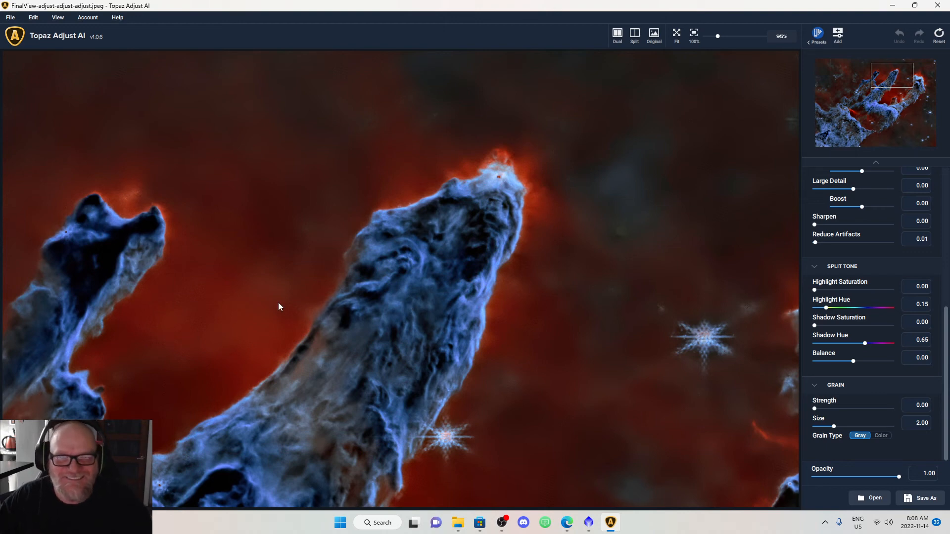
pyautogui.moveTo(464, 298); pyautogui.dragTo(468, 321)
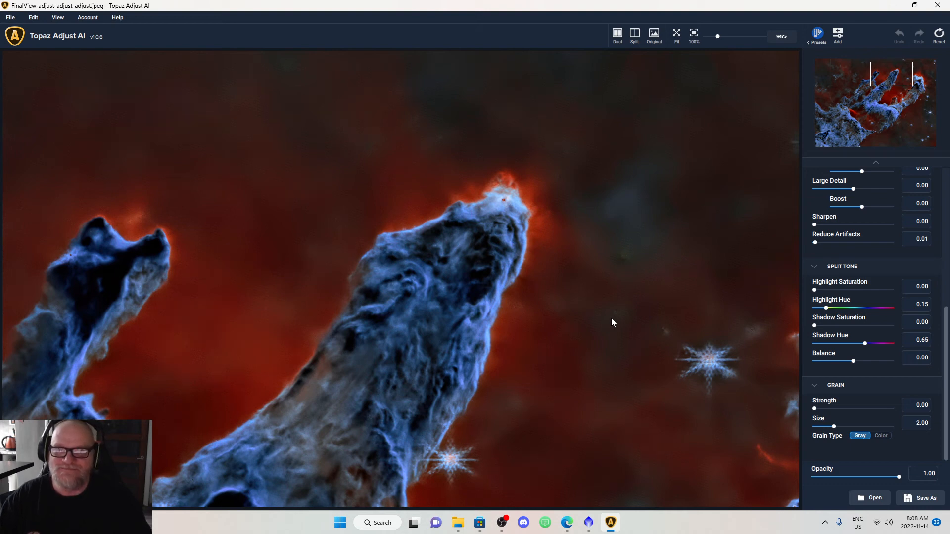
pyautogui.moveTo(492, 349); pyautogui.dragTo(476, 314)
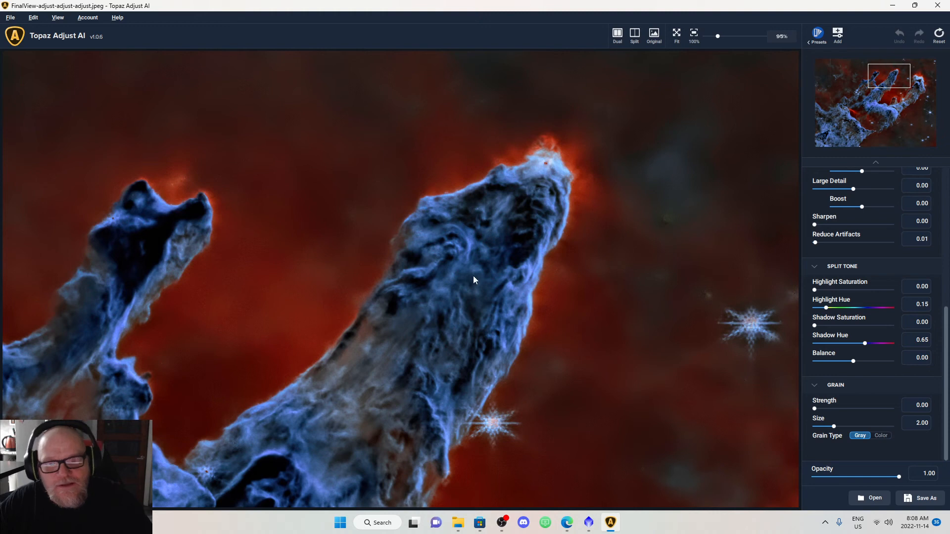
pyautogui.moveTo(474, 277); pyautogui.dragTo(496, 222)
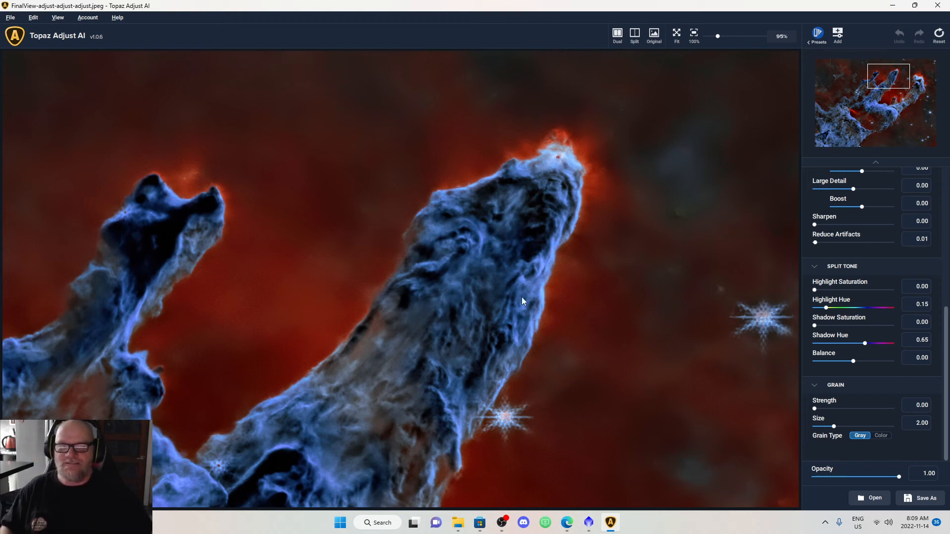
pyautogui.moveTo(380, 339); pyautogui.dragTo(435, 258)
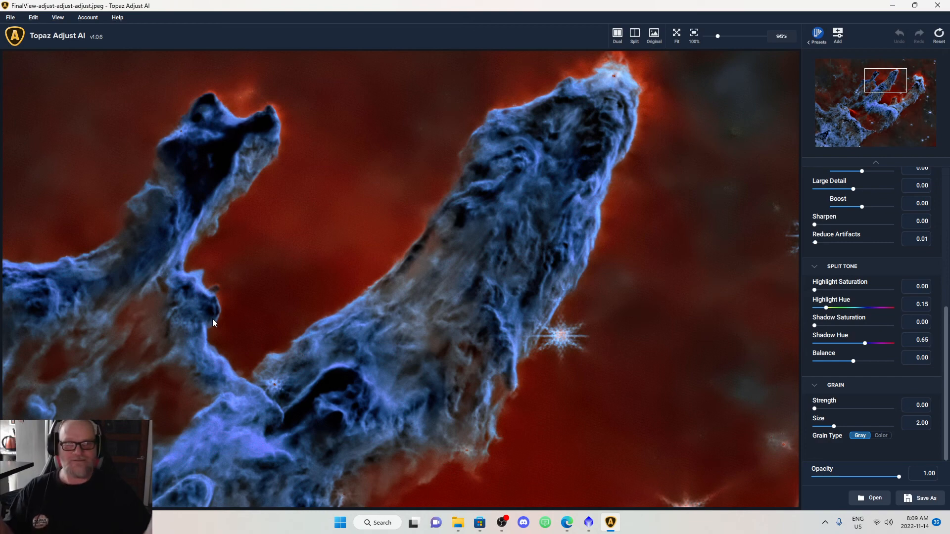
pyautogui.scroll(-2, 218, 354)
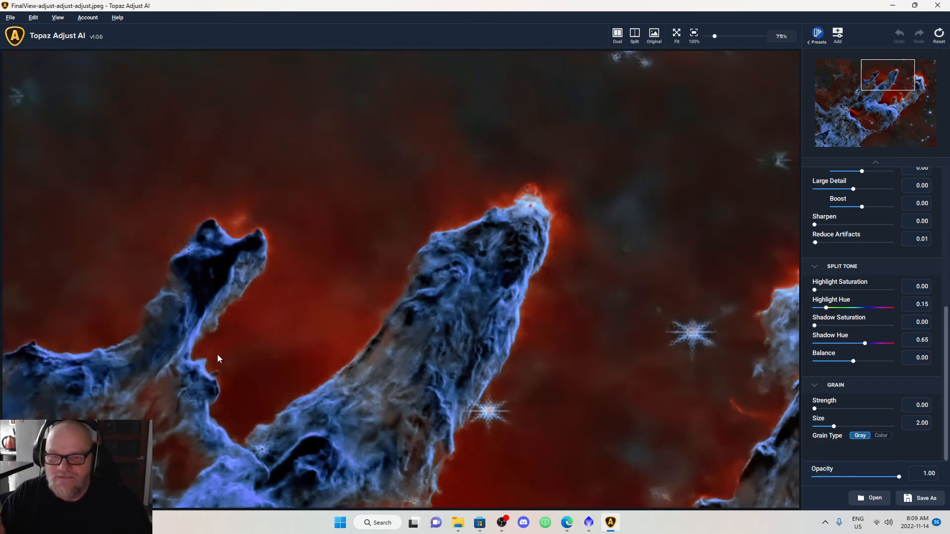
pyautogui.scroll(-5, 422, 300)
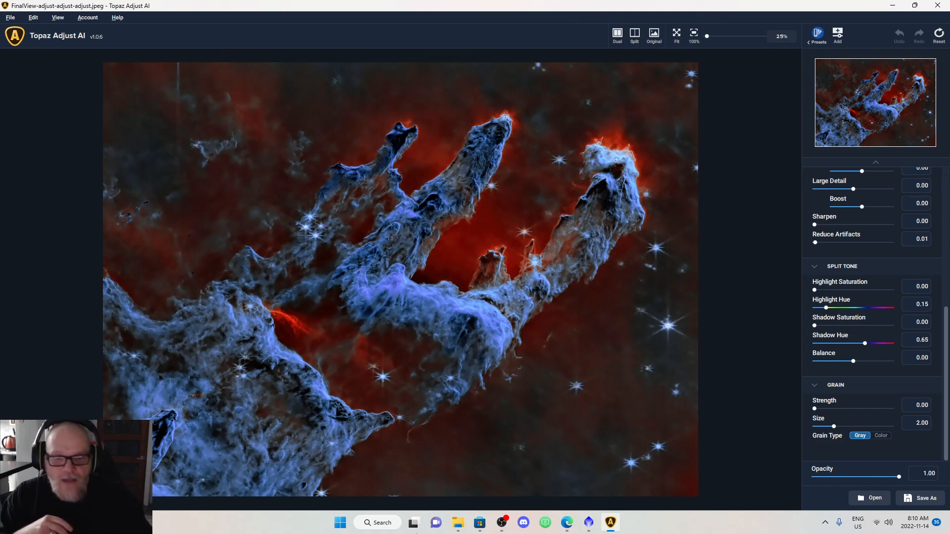
# Switch to Microsoft Edge and browse the astrophotography posts on the open Instagram profile
pyautogui.click(567, 522)
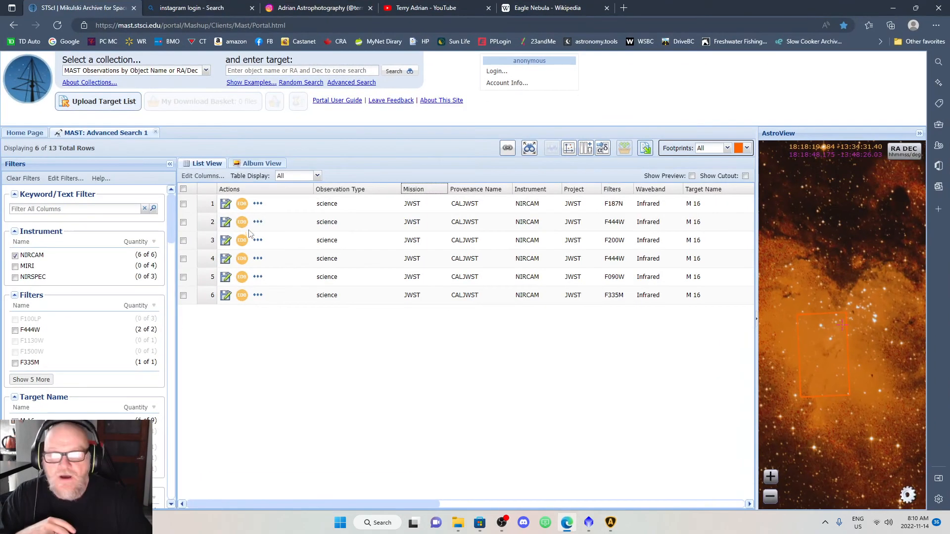
pyautogui.click(221, 11)
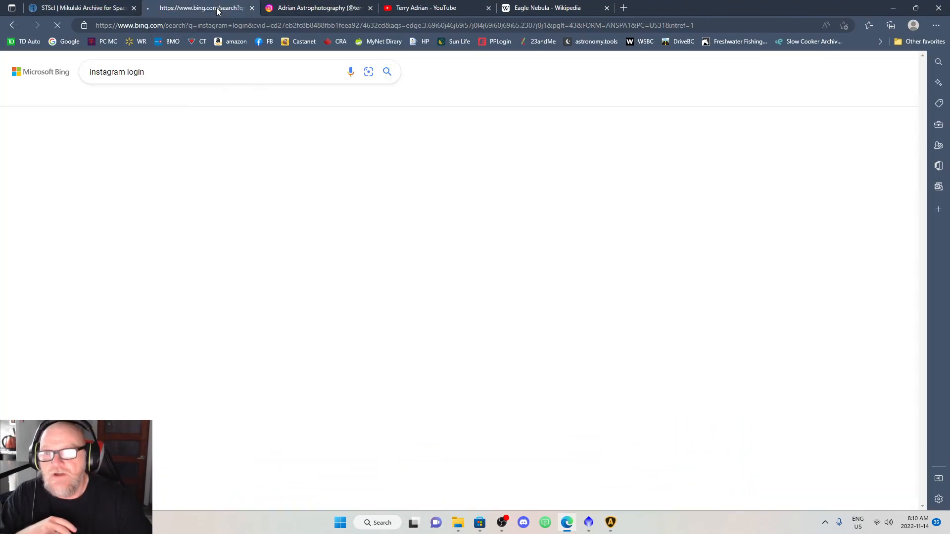
pyautogui.click(304, 11)
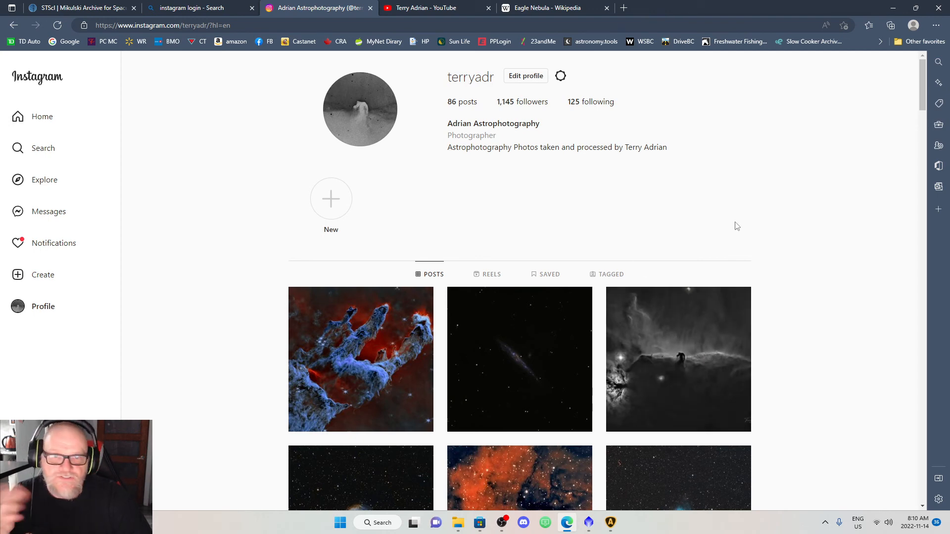
pyautogui.scroll(-1, 745, 230)
pyautogui.scroll(-4, 783, 240)
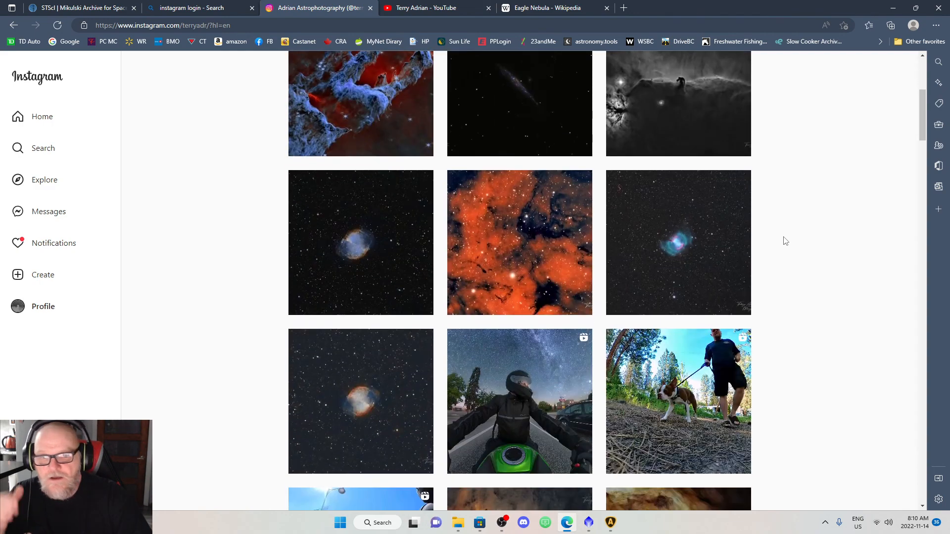
pyautogui.scroll(-5, 784, 243)
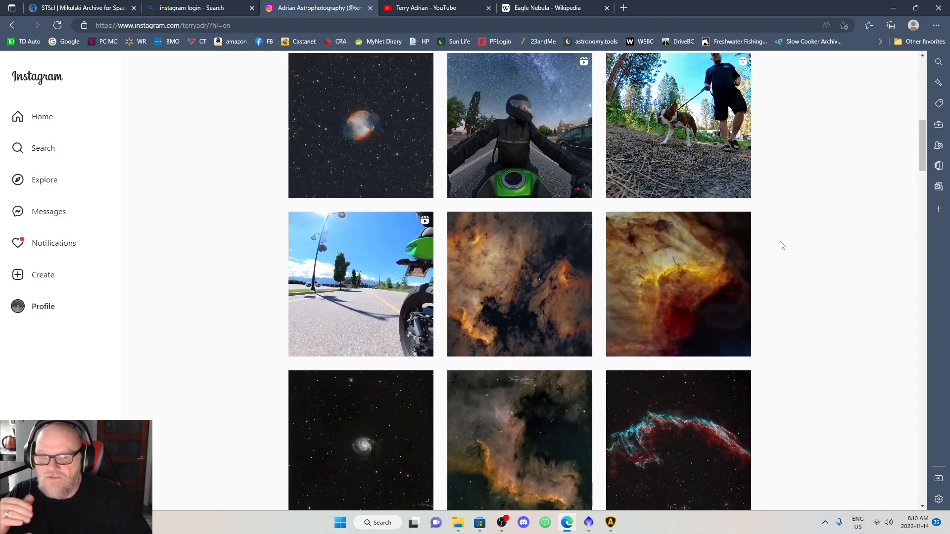
pyautogui.scroll(-5, 782, 246)
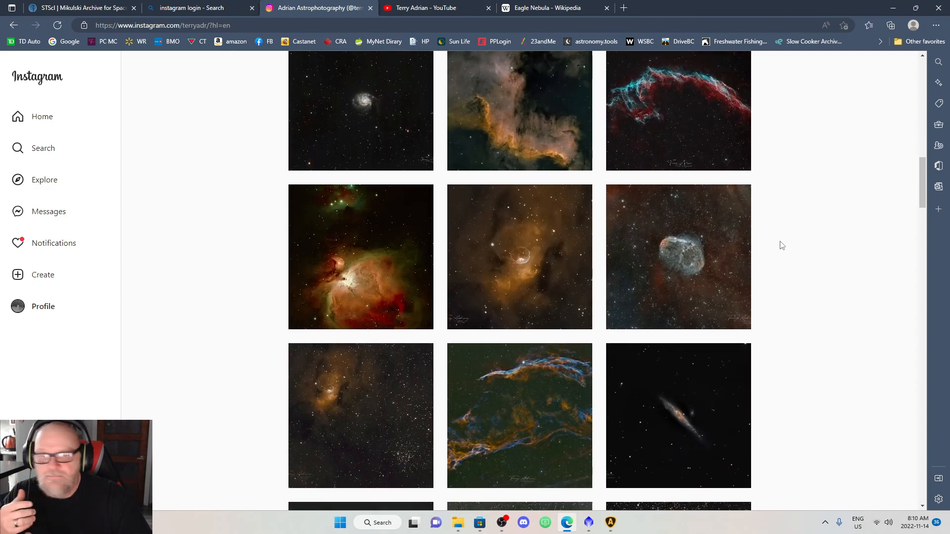
pyautogui.scroll(-6, 781, 246)
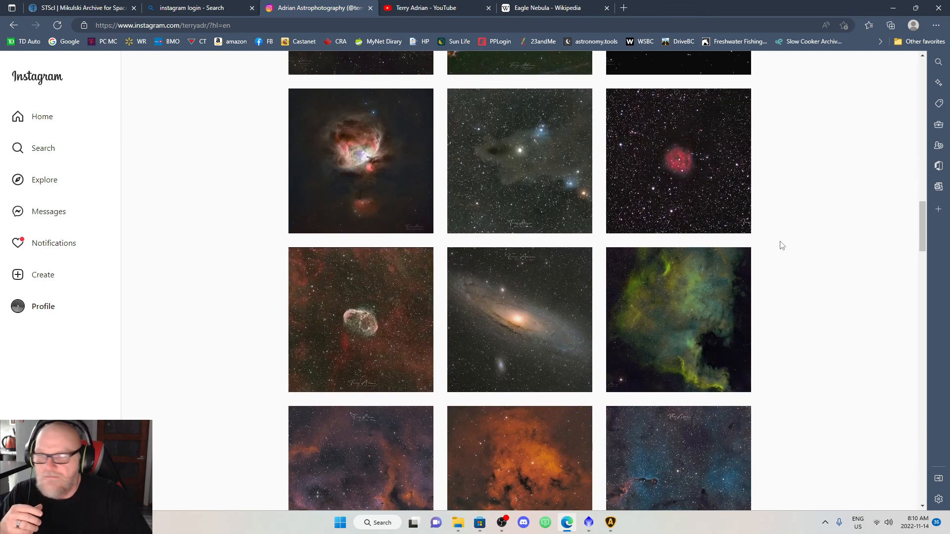
pyautogui.scroll(-3, 782, 246)
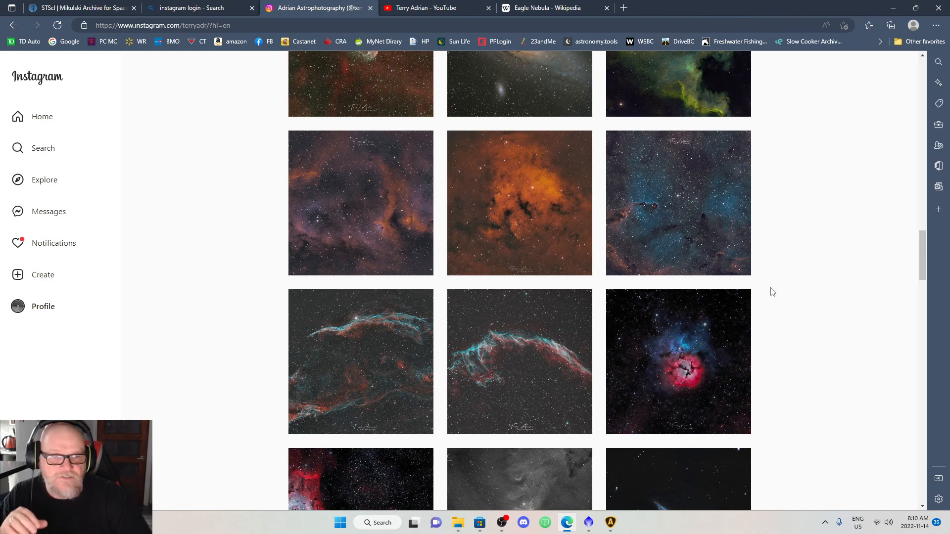
pyautogui.scroll(2, 773, 292)
pyautogui.scroll(3, 773, 291)
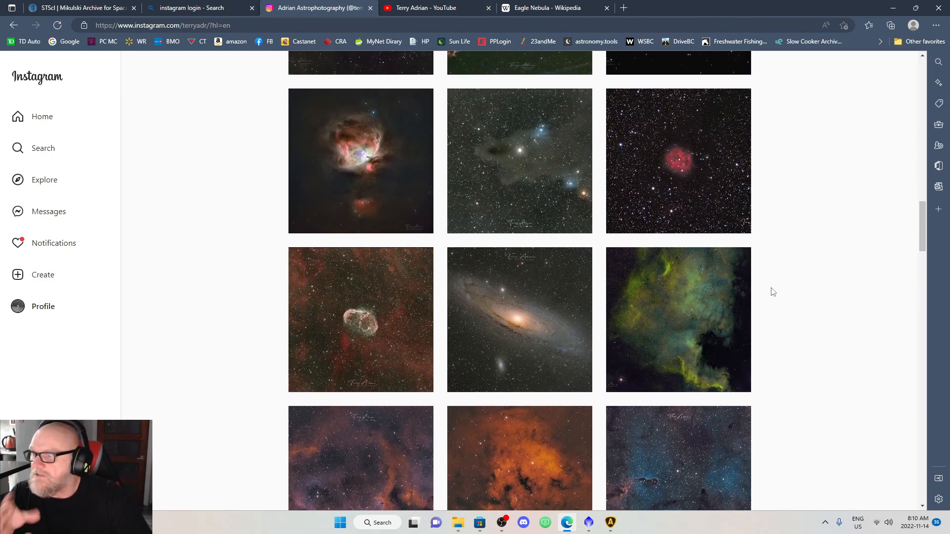
pyautogui.scroll(5, 772, 292)
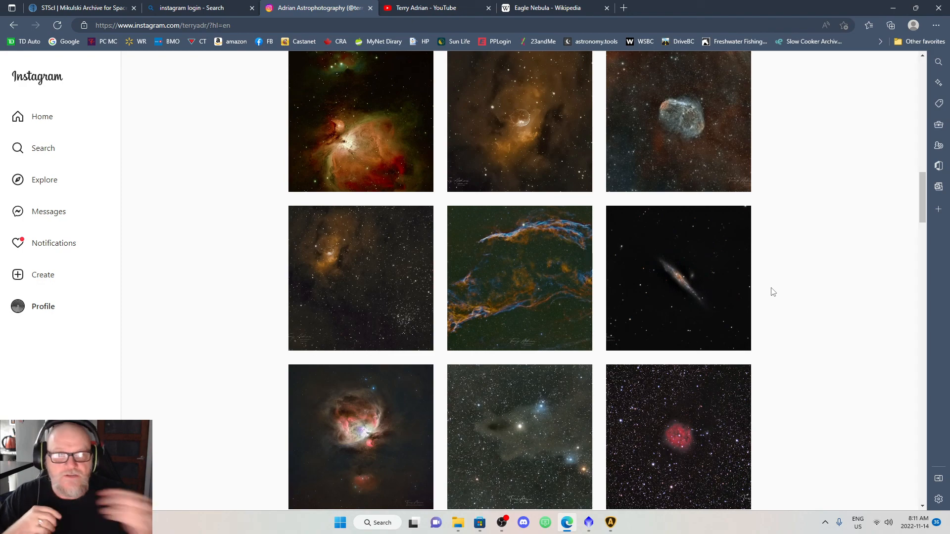
pyautogui.scroll(3, 820, 315)
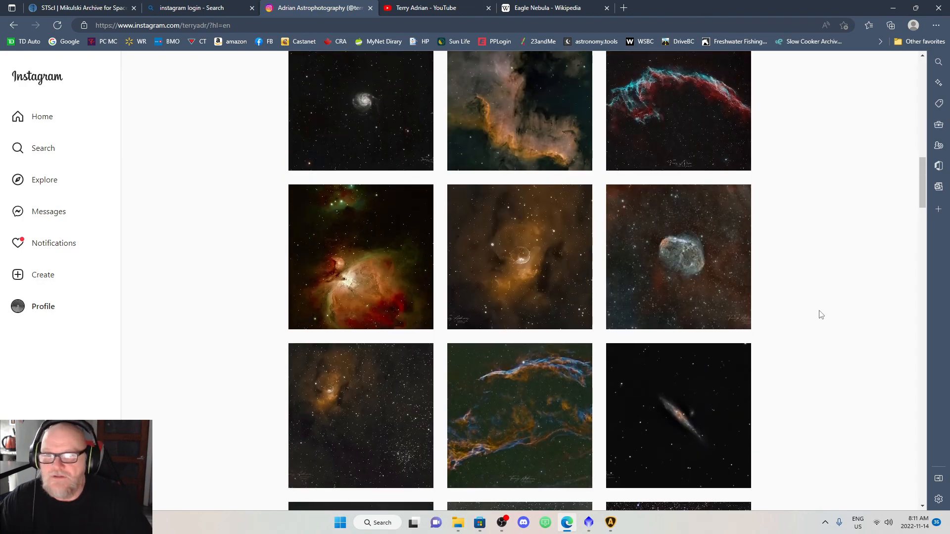
pyautogui.scroll(-6, 812, 324)
pyautogui.scroll(15, 857, 343)
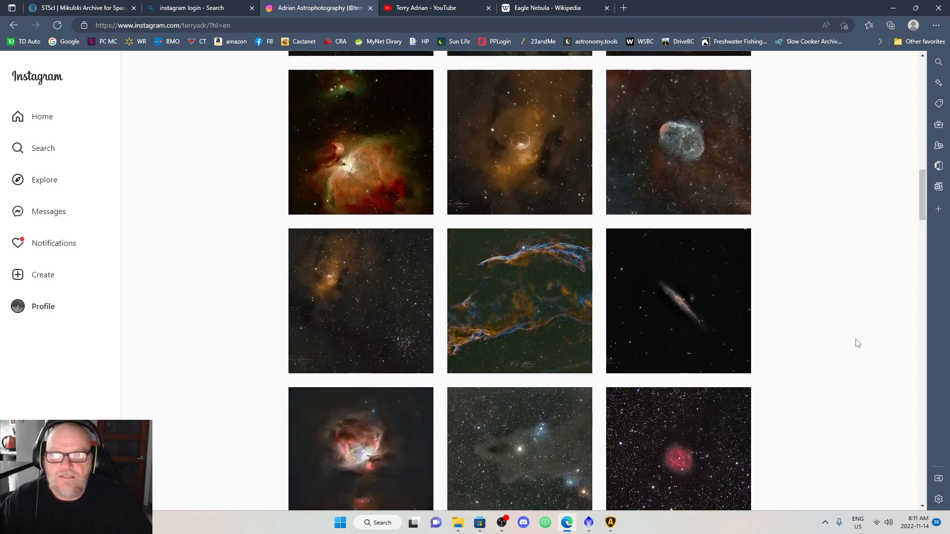
# View the YouTube channel's home page and videos, including a brief look at its linked Twitch channel
pyautogui.click(424, 12)
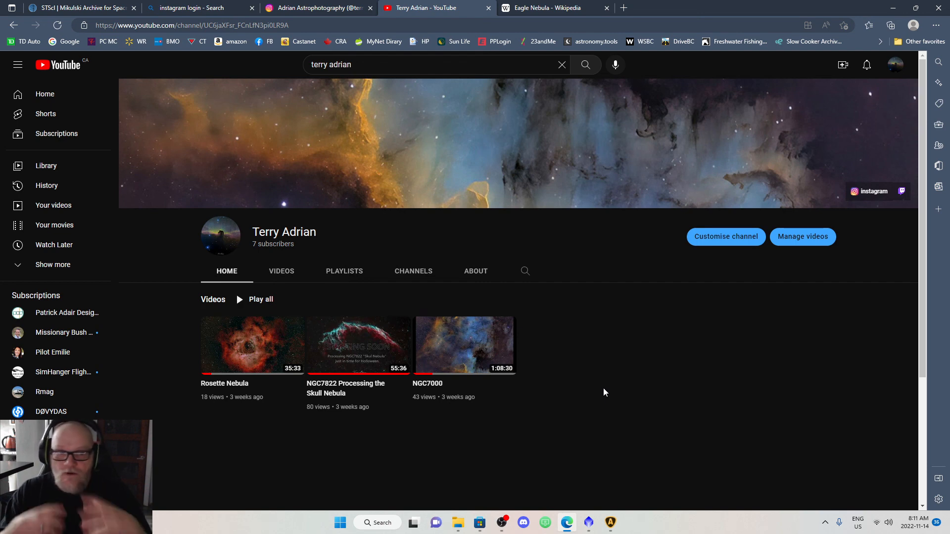
pyautogui.click(901, 191)
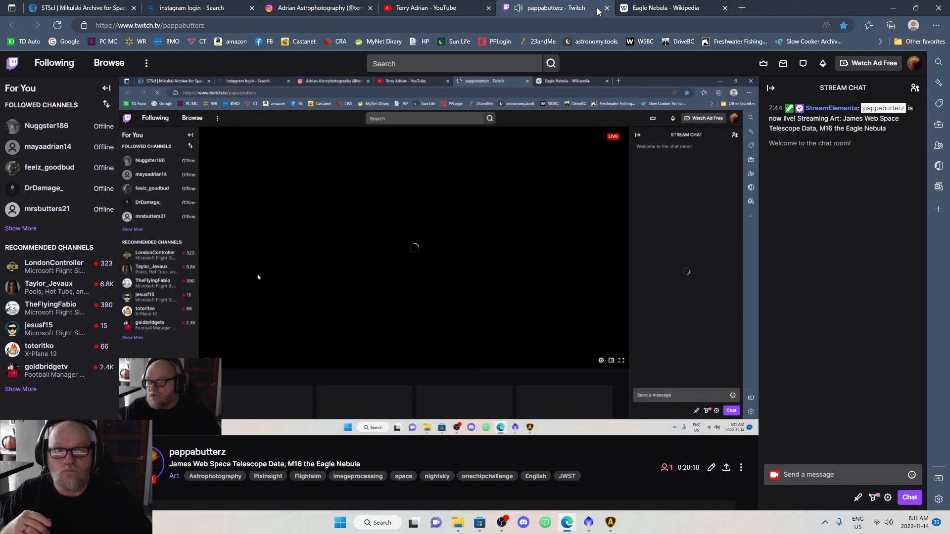
pyautogui.click(607, 7)
pyautogui.moveTo(483, 349)
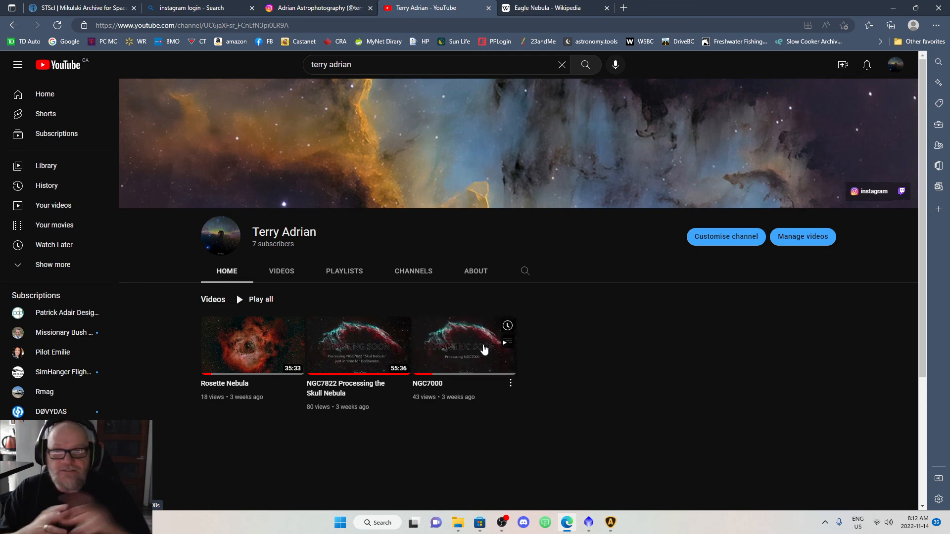
# Leave the YouTube channel and minimize the browser to return to the Eagle Nebula image in Topaz Adjust AI
pyautogui.click(317, 8)
pyautogui.click(218, 11)
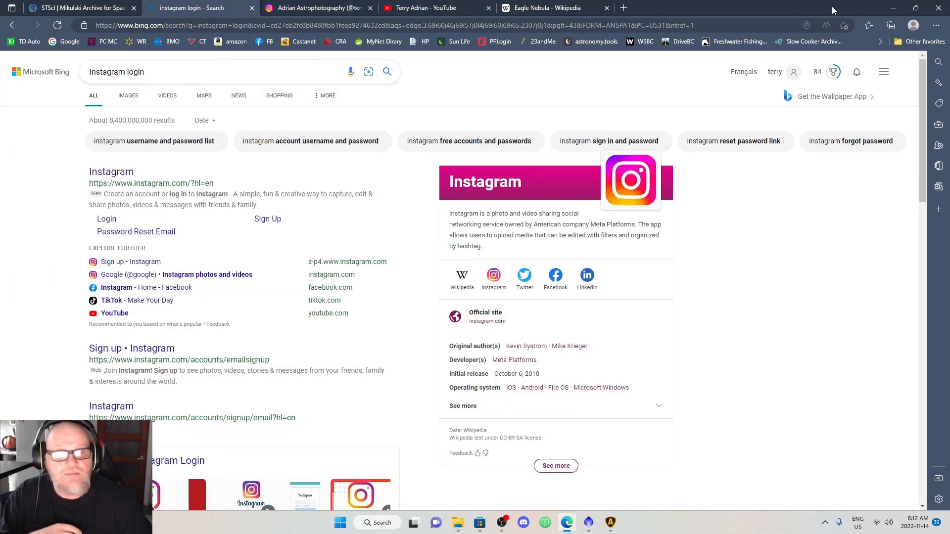
pyautogui.click(893, 8)
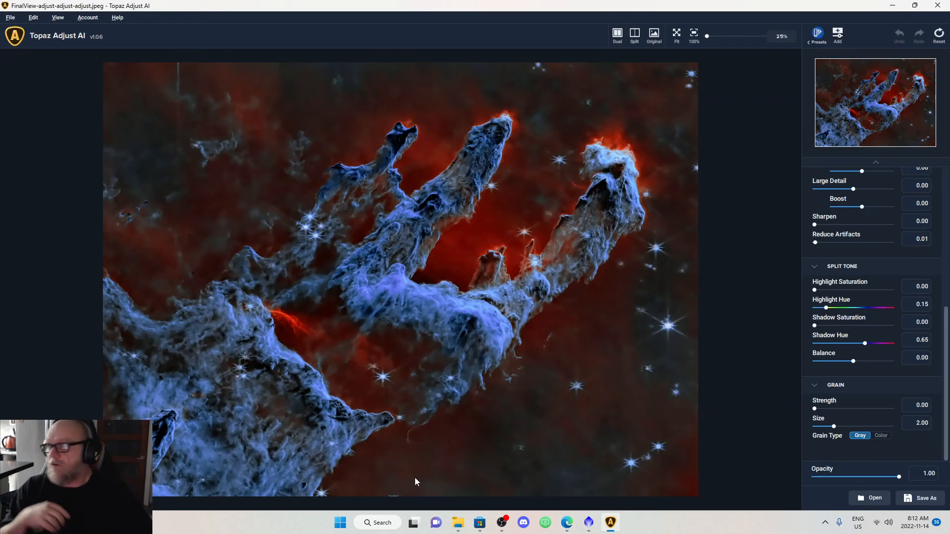